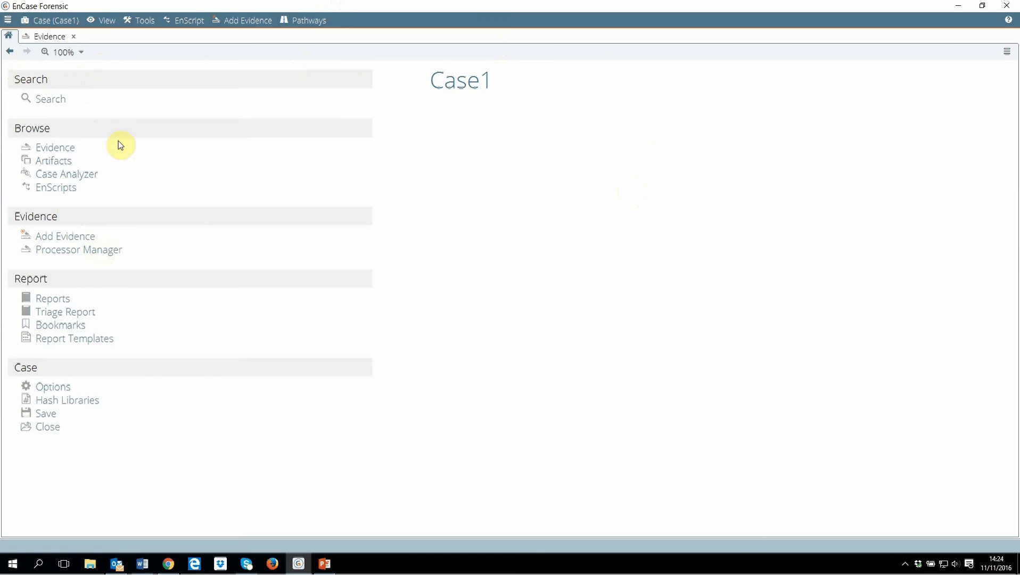
Open Portable Management for Case1 and bring its window into view
{"action": "left_click", "coordinate": [145, 23]}
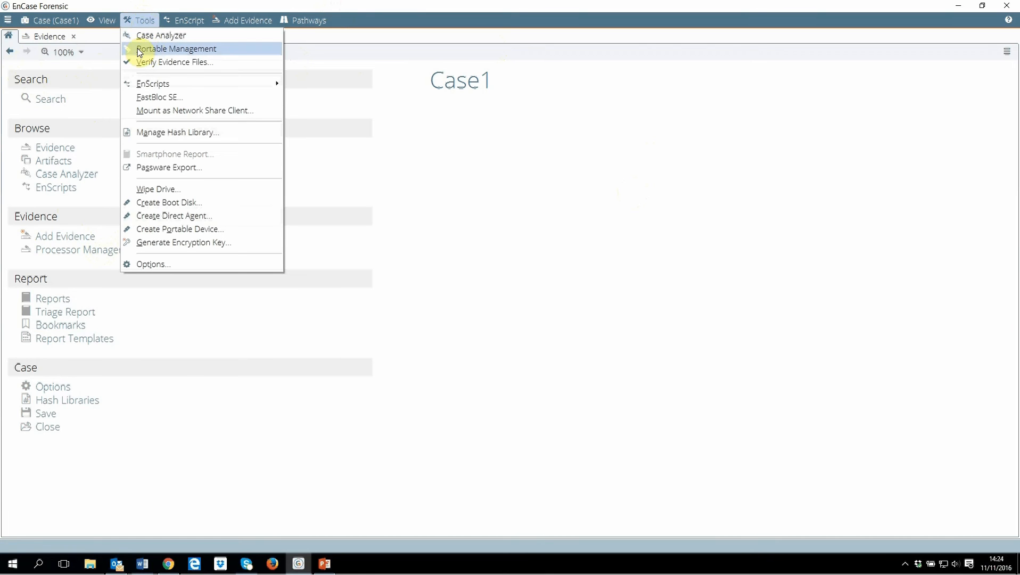
{"action": "left_click", "coordinate": [222, 49]}
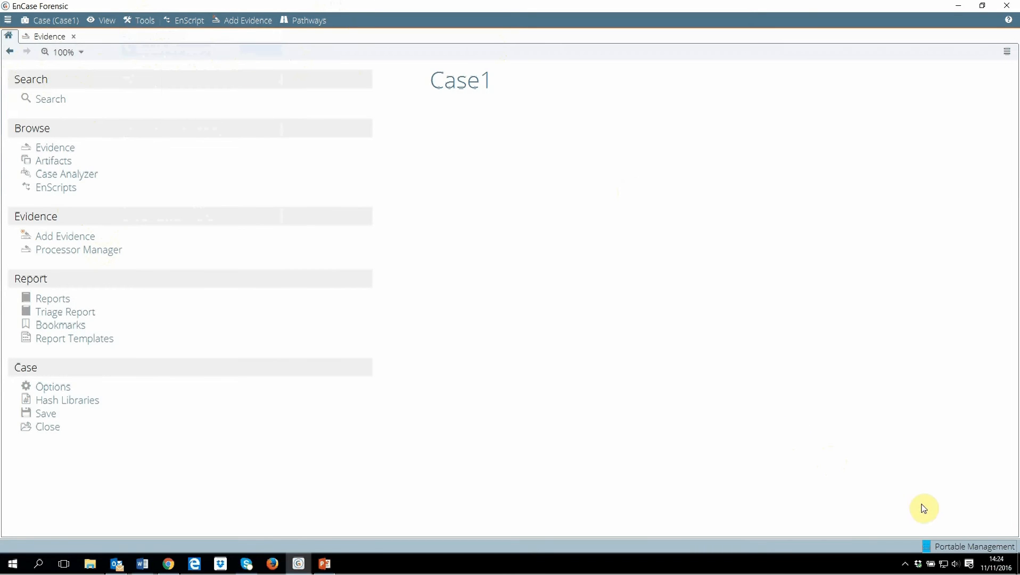
{"action": "left_click", "coordinate": [951, 548]}
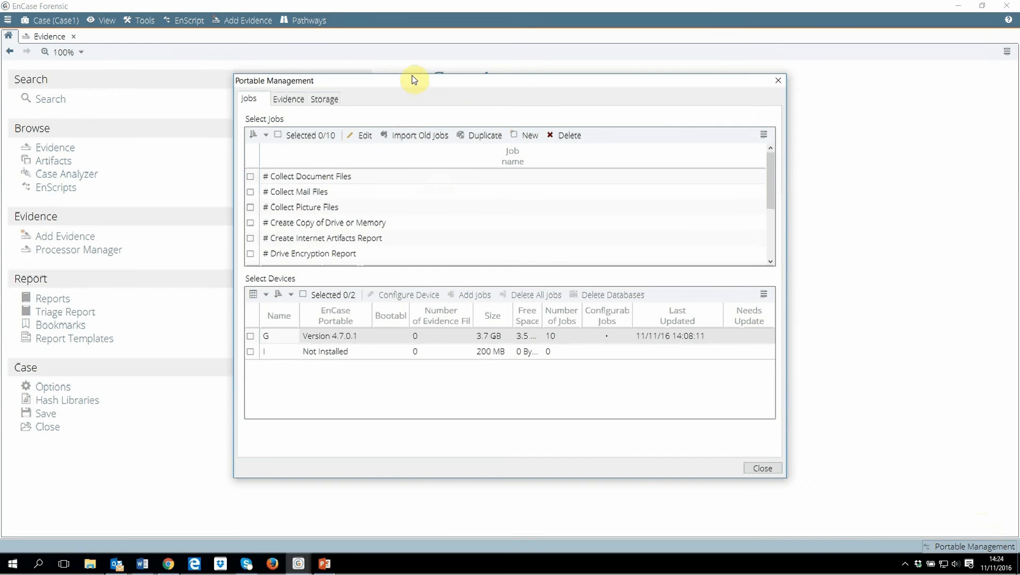
{"action": "left_click_drag", "start_coordinate": [467, 84], "coordinate": [453, 70]}
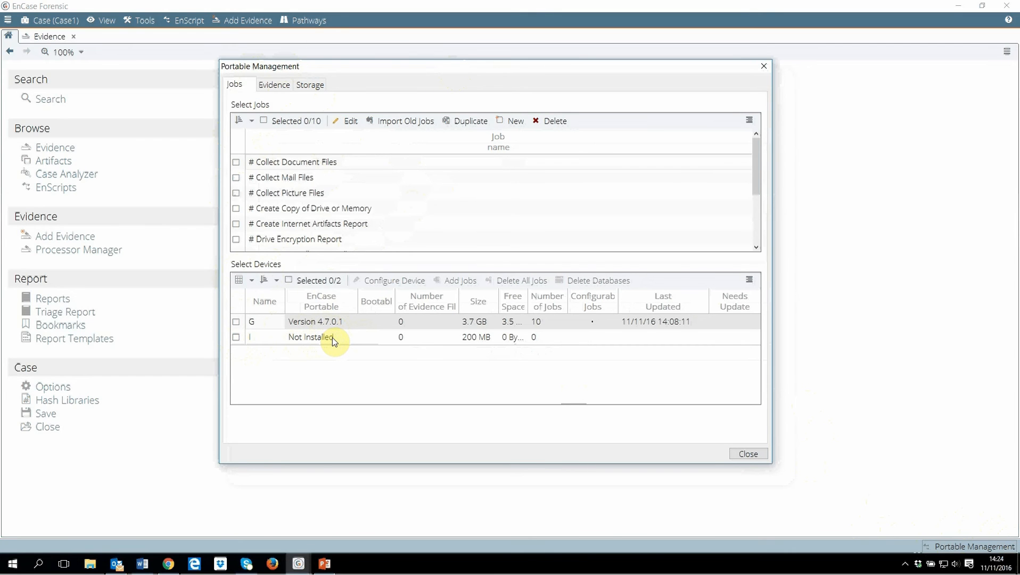
Check drives G and I among the devices of This PC in File Explorer, and return to Portable Management
{"action": "left_click", "coordinate": [90, 563]}
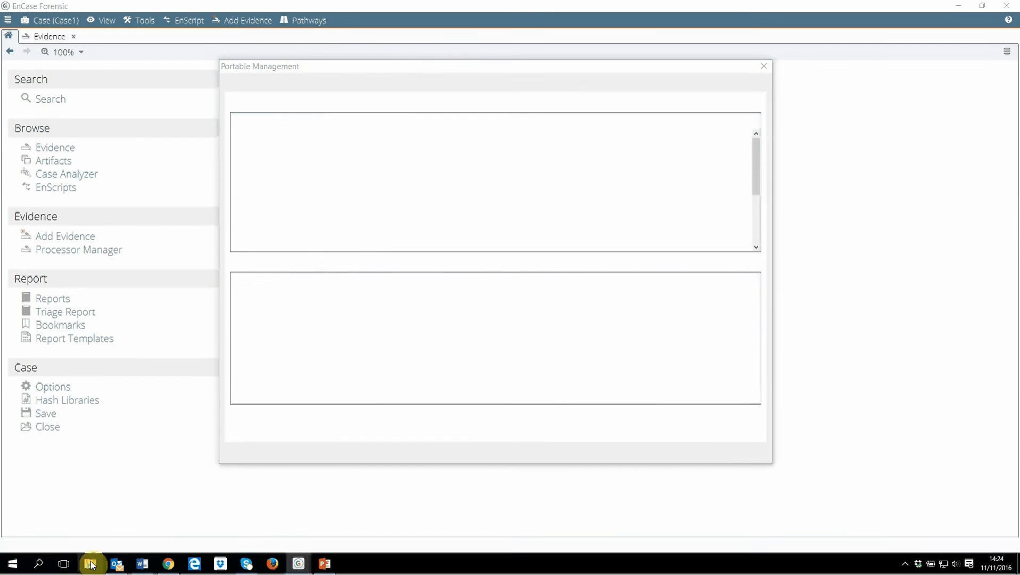
{"action": "left_click", "coordinate": [357, 208]}
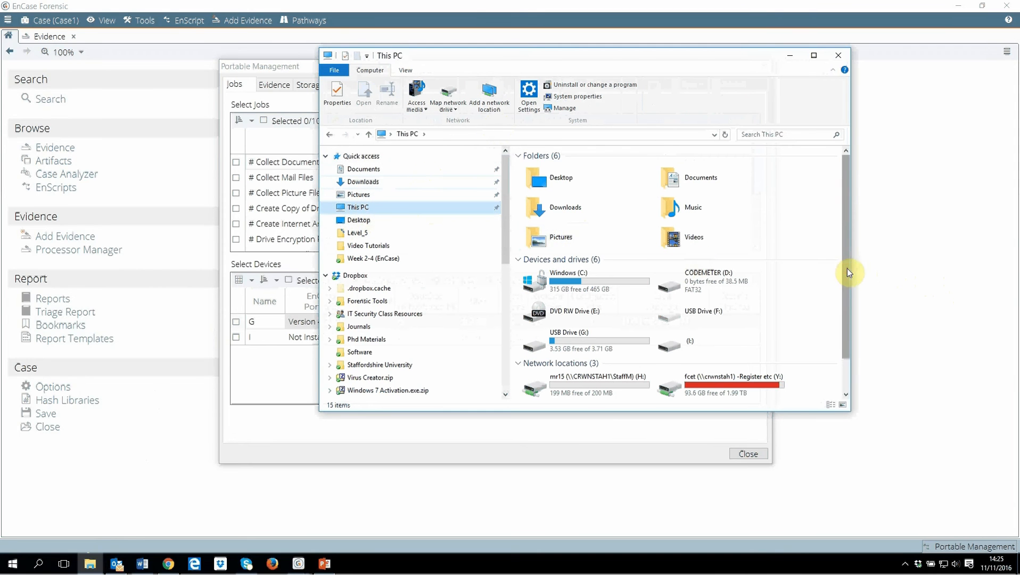
{"action": "left_click_drag", "start_coordinate": [847, 268], "coordinate": [838, 341]}
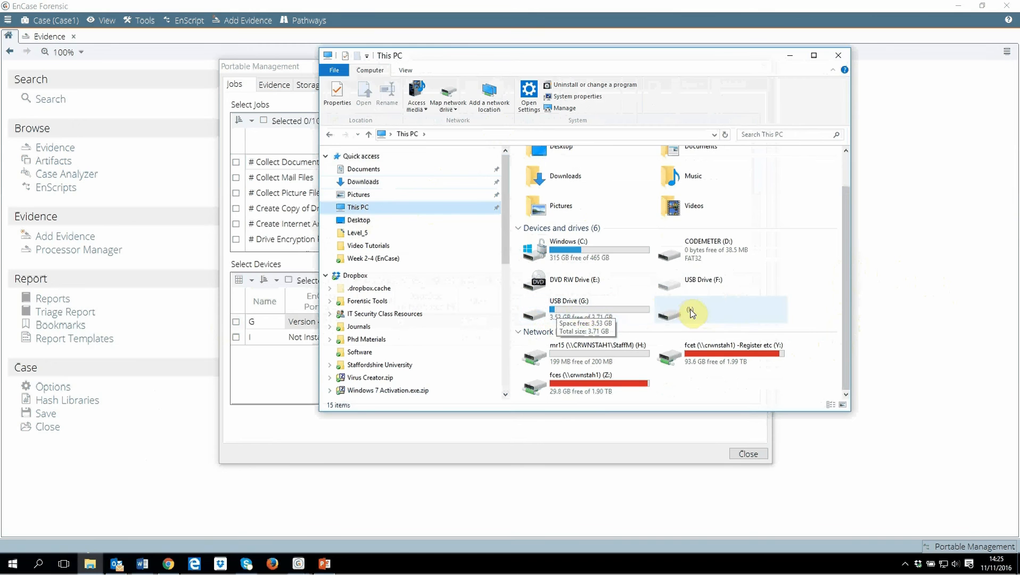
{"action": "left_click", "coordinate": [791, 54]}
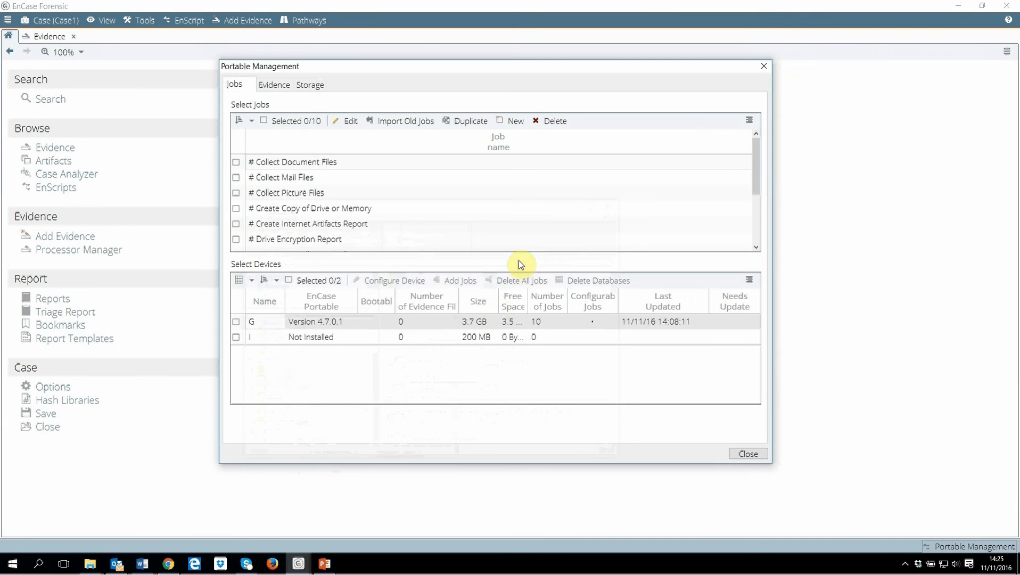
Try to configure device I with job configuration allowed at runtime, inspecting the NAS settings but leaving NAS disabled
{"action": "left_click", "coordinate": [236, 338]}
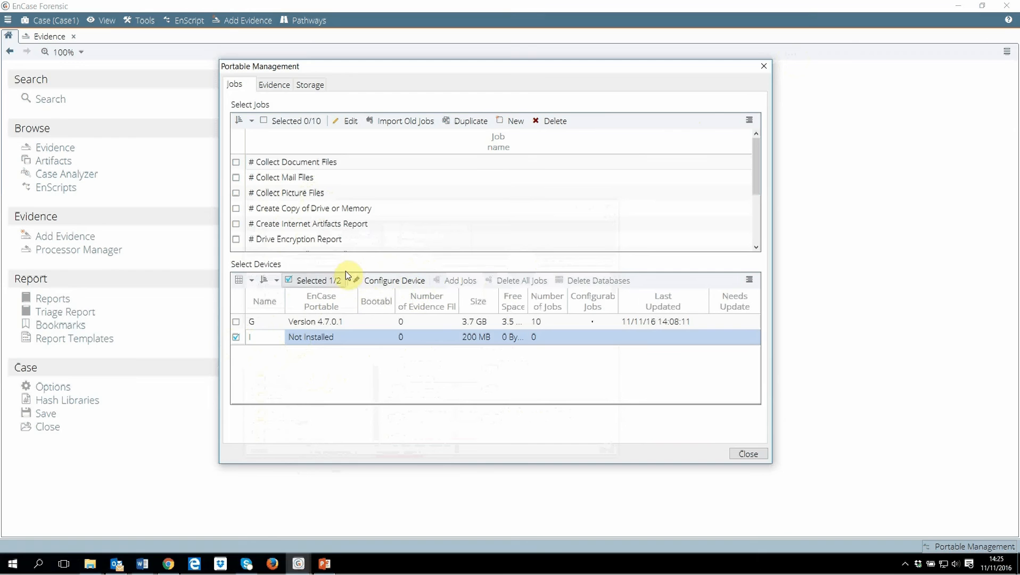
{"action": "left_click", "coordinate": [389, 281]}
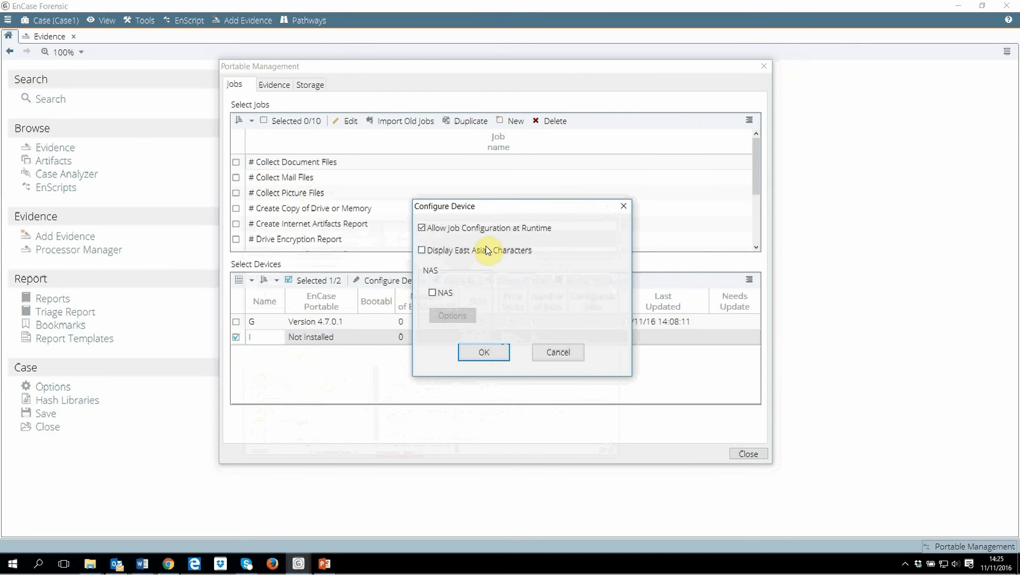
{"action": "left_click", "coordinate": [433, 294]}
{"action": "left_click", "coordinate": [451, 318]}
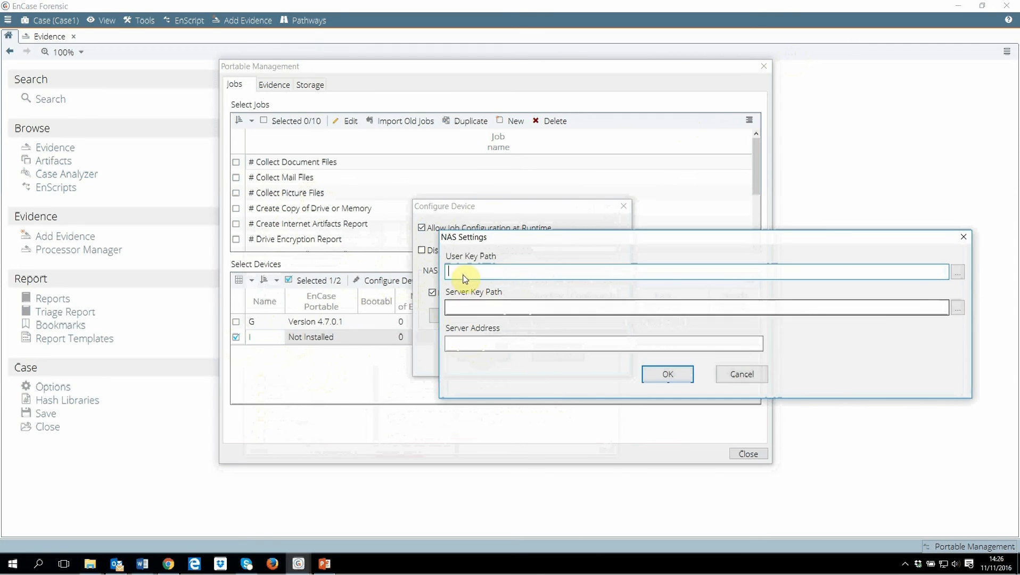
{"action": "left_click", "coordinate": [743, 374]}
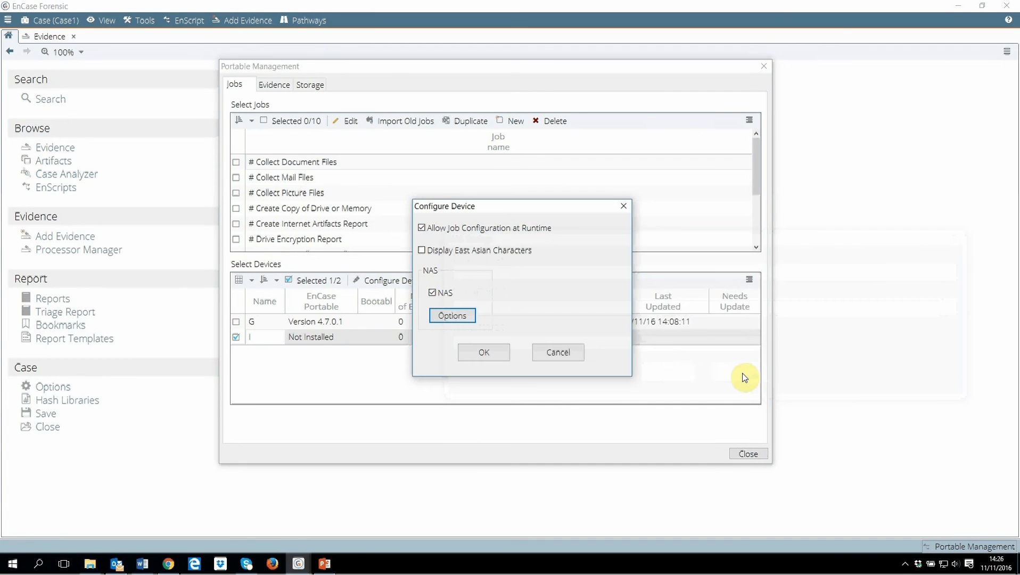
{"action": "left_click", "coordinate": [433, 293]}
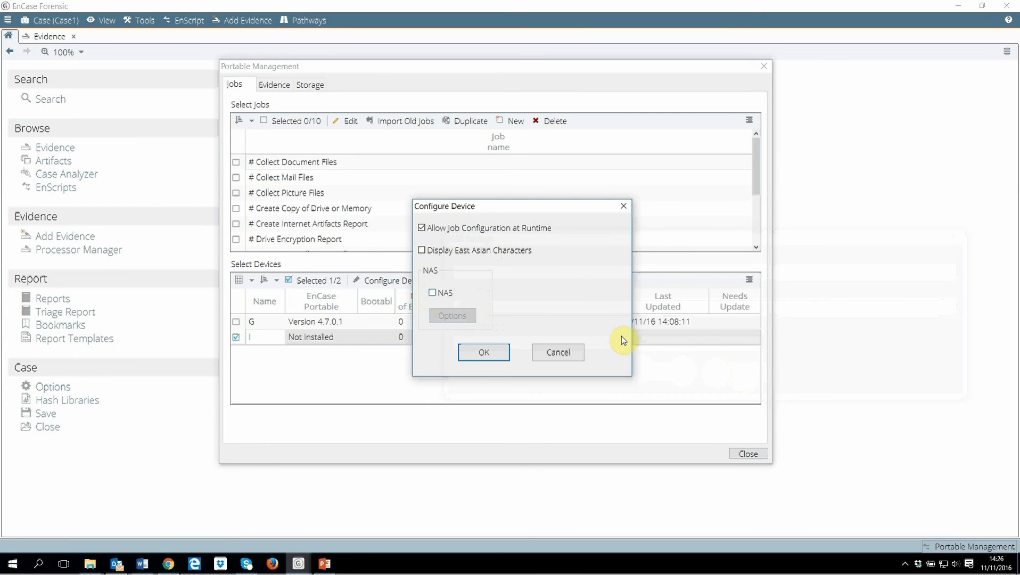
{"action": "left_click", "coordinate": [482, 353]}
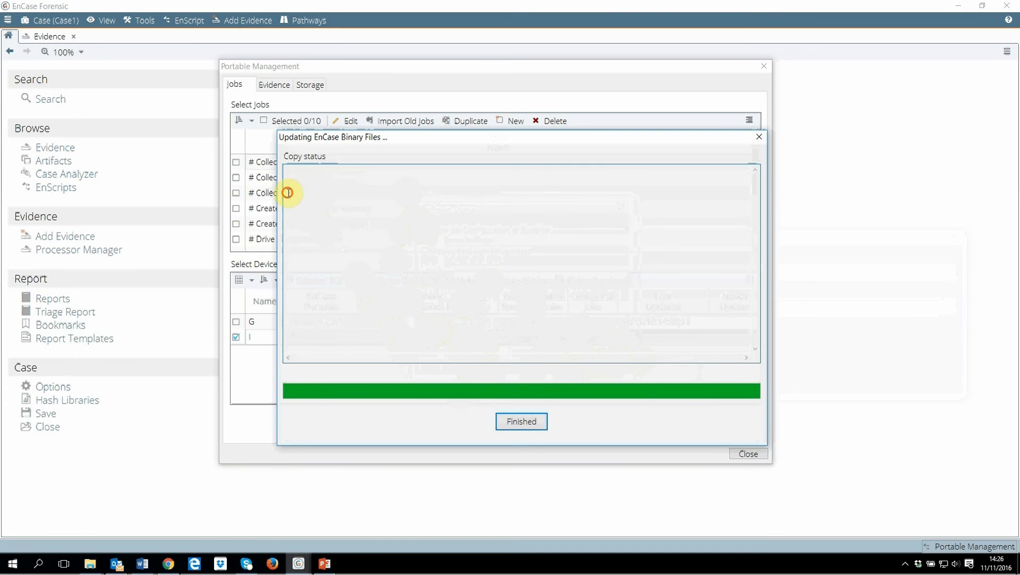
Read the disk space check in the copy status, dismiss the dialogs and recheck drive I in File Explorer
{"action": "left_click_drag", "start_coordinate": [288, 194], "coordinate": [422, 195]}
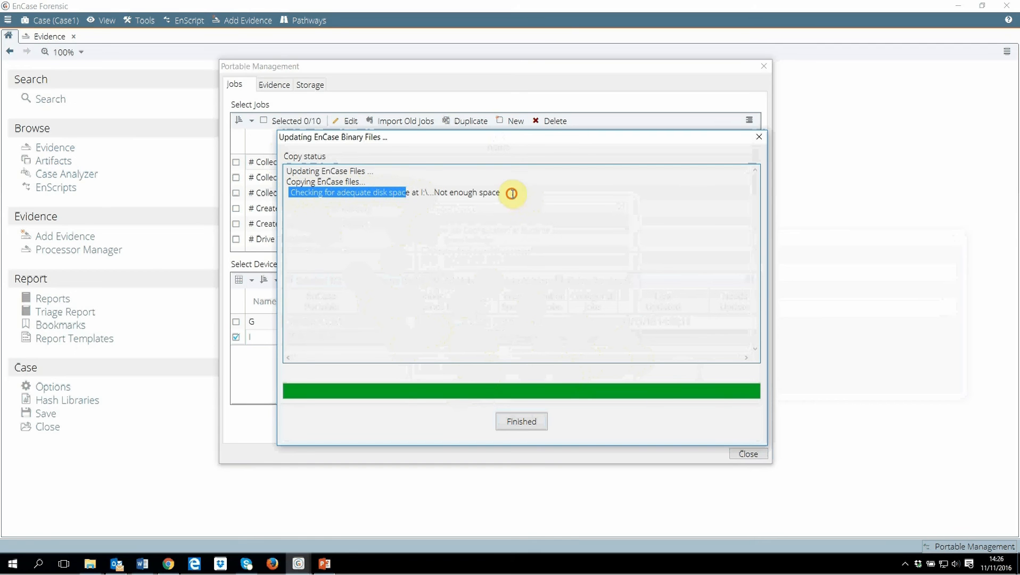
{"action": "left_click_drag", "start_coordinate": [512, 193], "coordinate": [421, 193]}
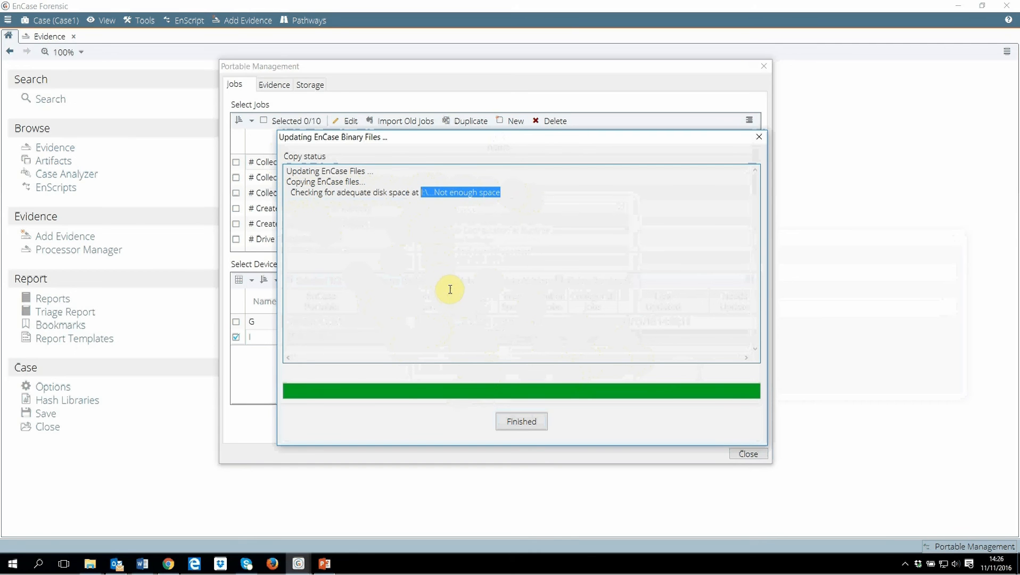
{"action": "left_click", "coordinate": [760, 137]}
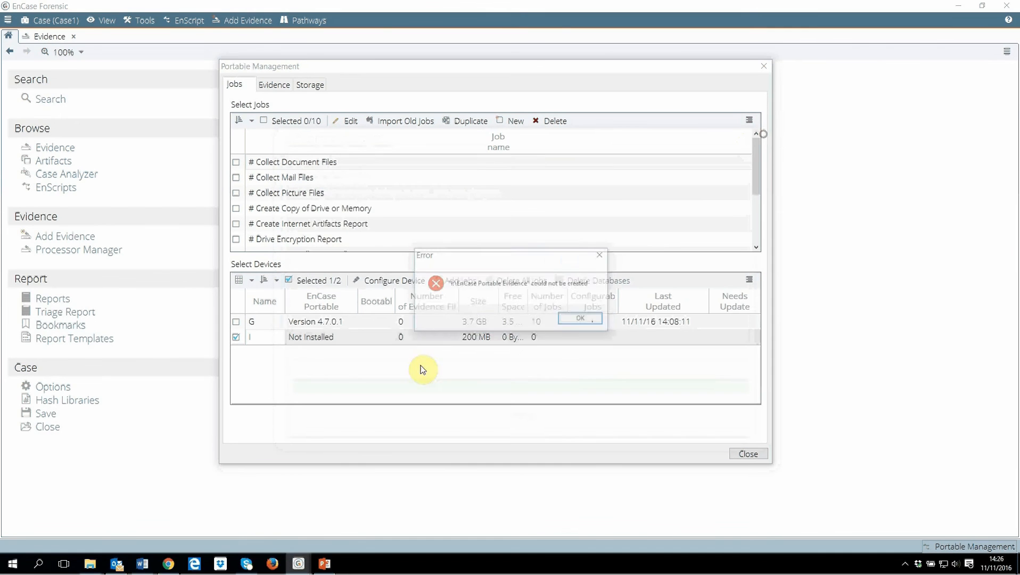
{"action": "left_click", "coordinate": [580, 320]}
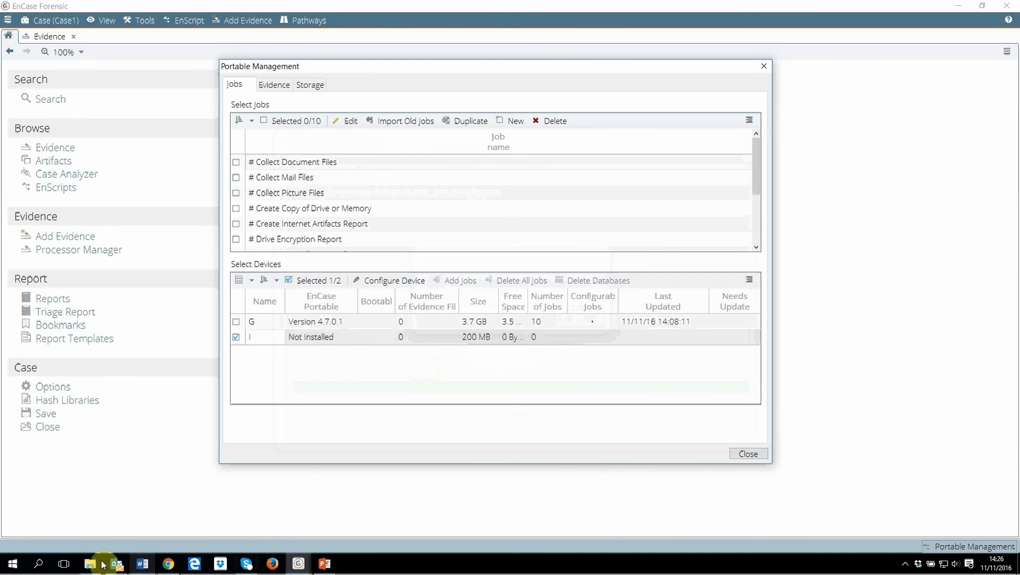
{"action": "left_click", "coordinate": [90, 563]}
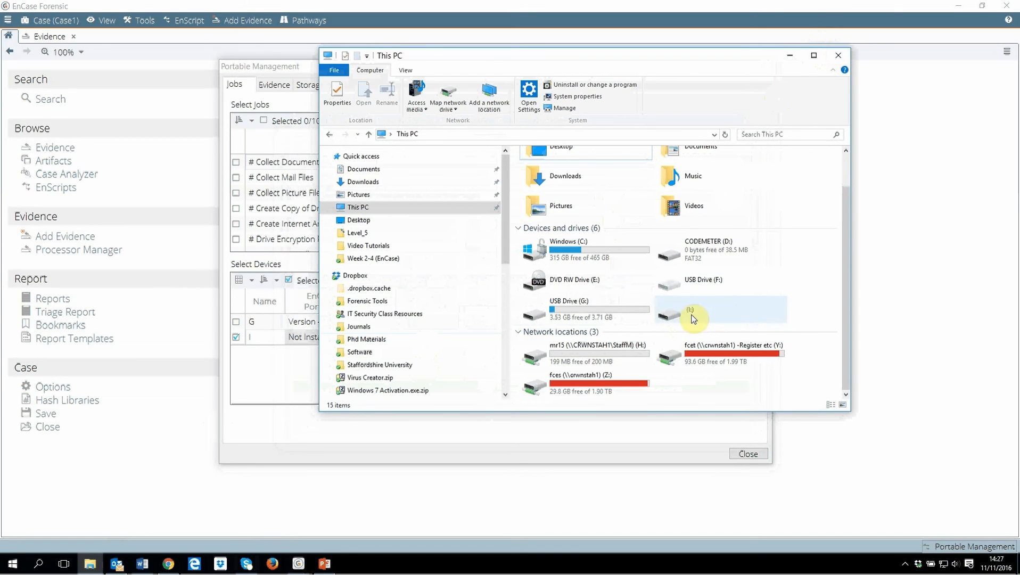
{"action": "left_click", "coordinate": [838, 55]}
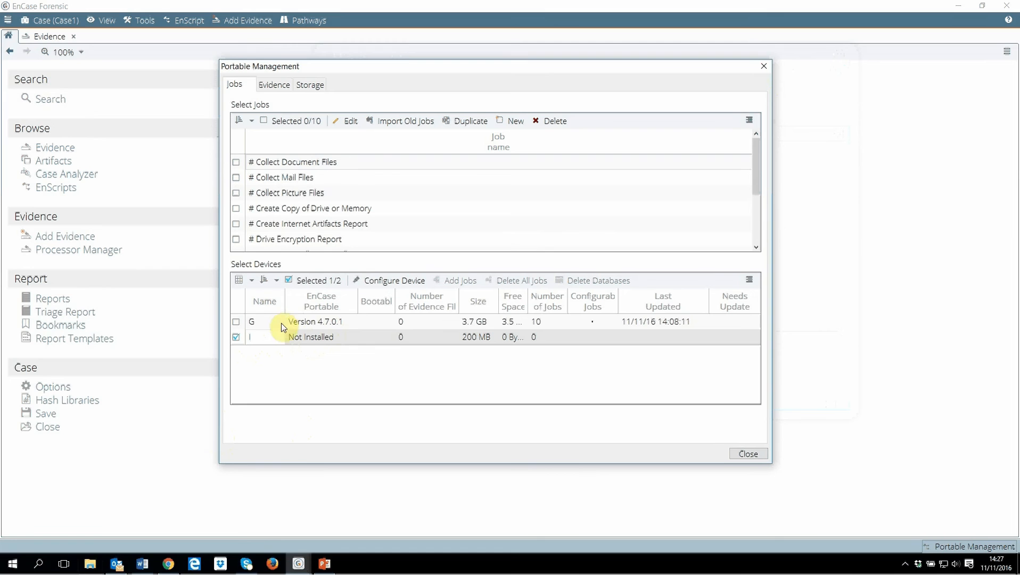
Select device G instead of device I and inspect its configuration options without applying changes
{"action": "left_click", "coordinate": [297, 323]}
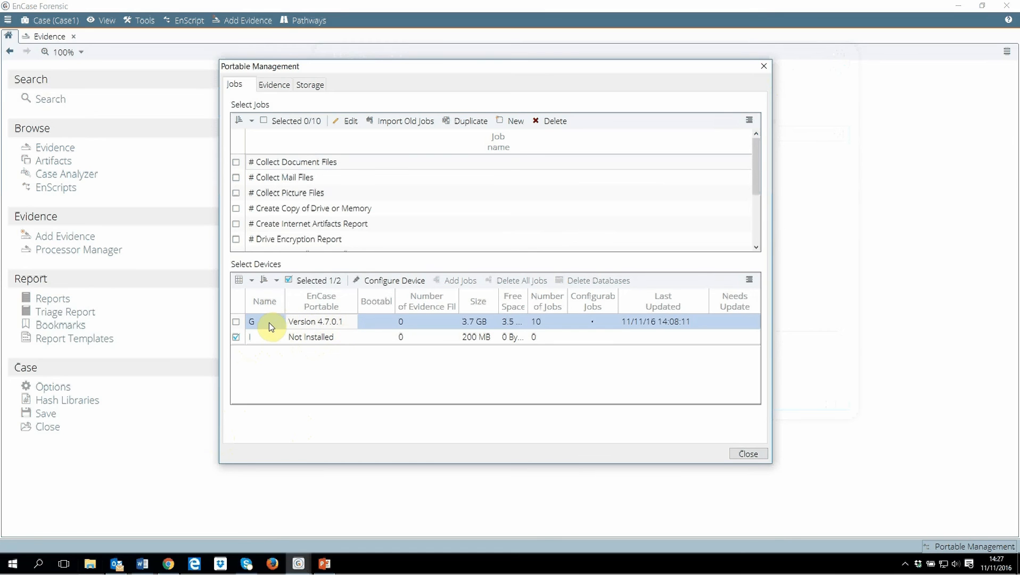
{"action": "left_click", "coordinate": [236, 338]}
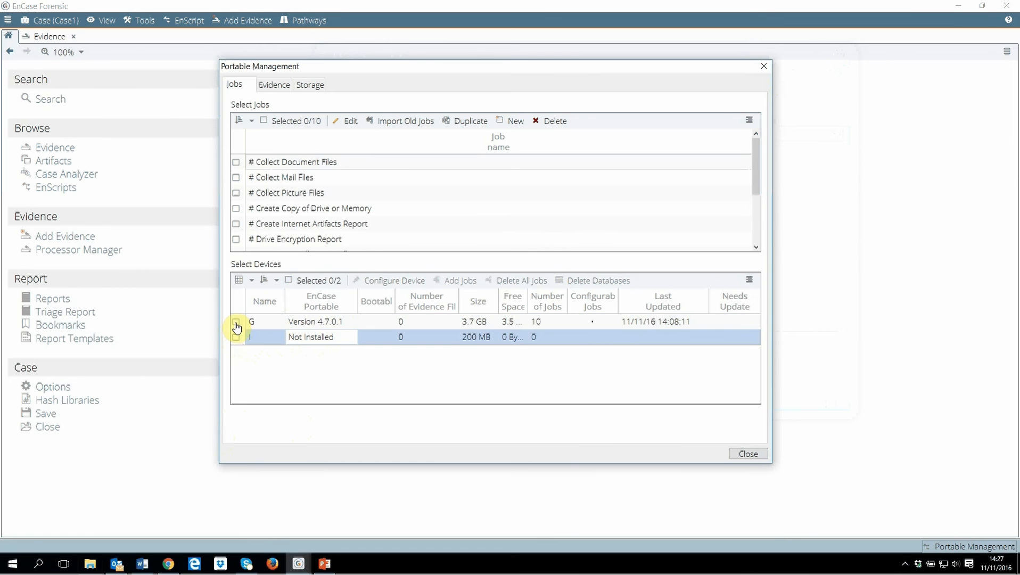
{"action": "left_click", "coordinate": [236, 322]}
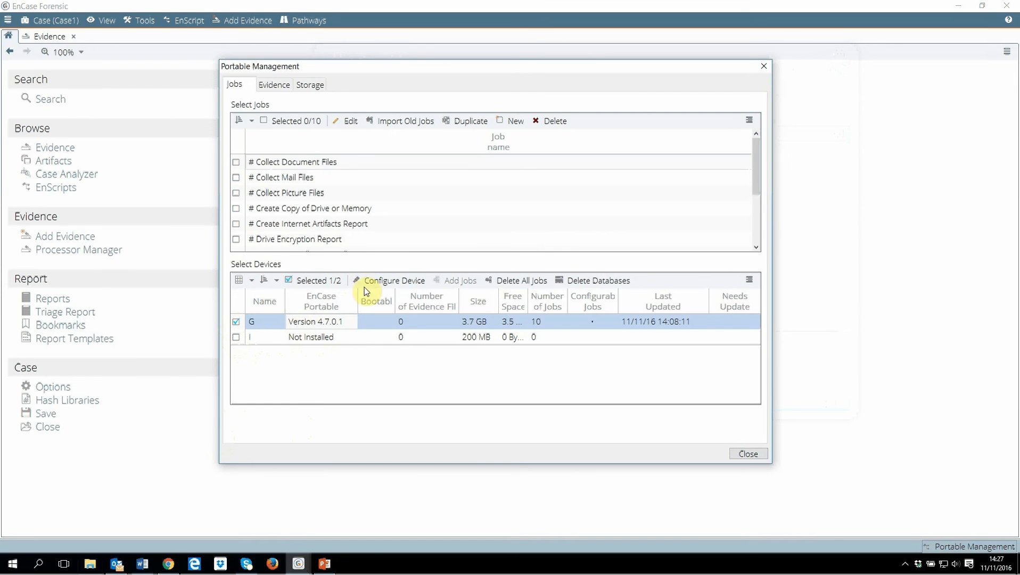
{"action": "left_click", "coordinate": [384, 282]}
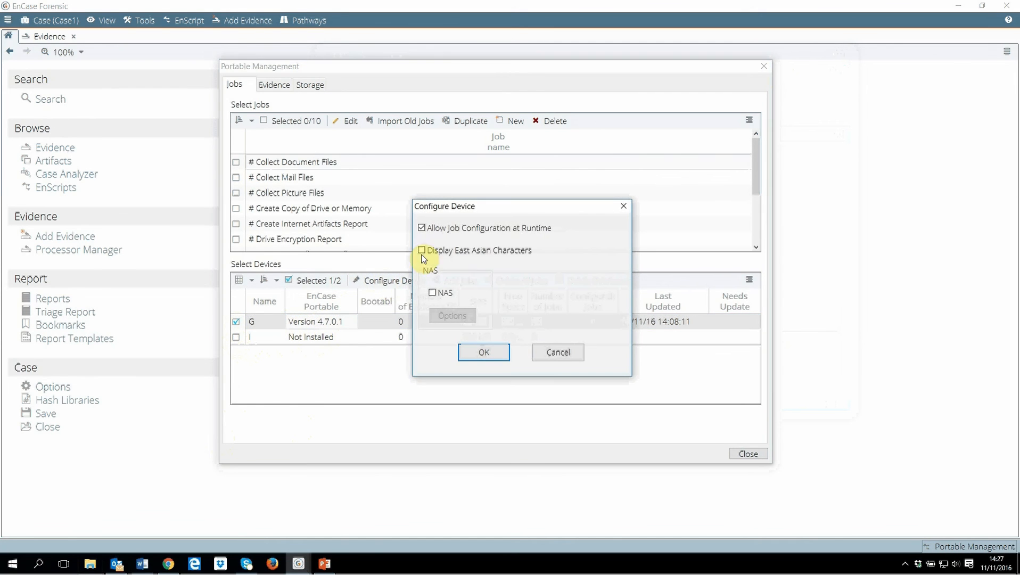
{"action": "left_click", "coordinate": [548, 352]}
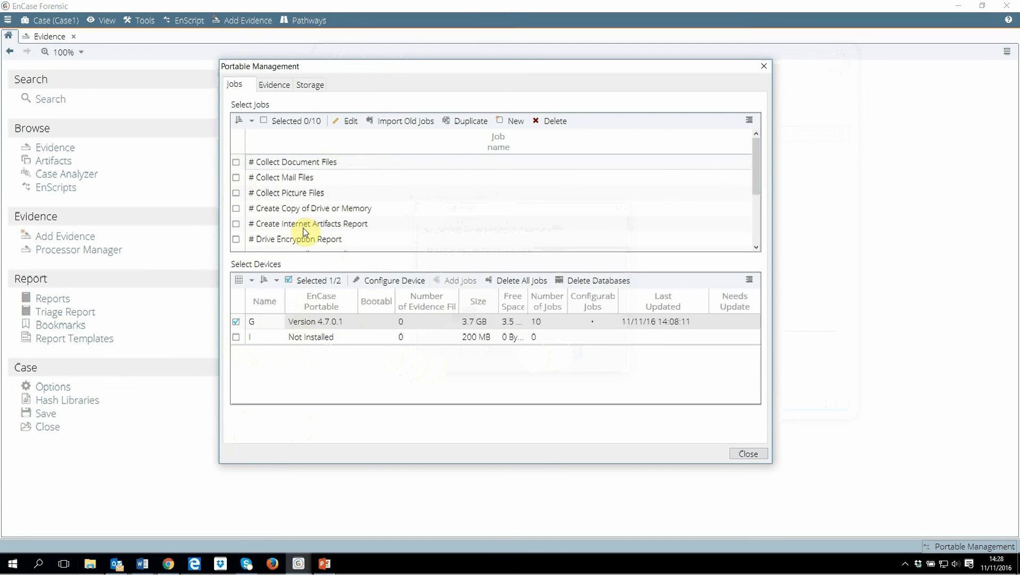
Start a new collection job named TestJob with the description "Evidence processor" and proceed to its module settings
{"action": "left_click_drag", "start_coordinate": [760, 184], "coordinate": [757, 243]}
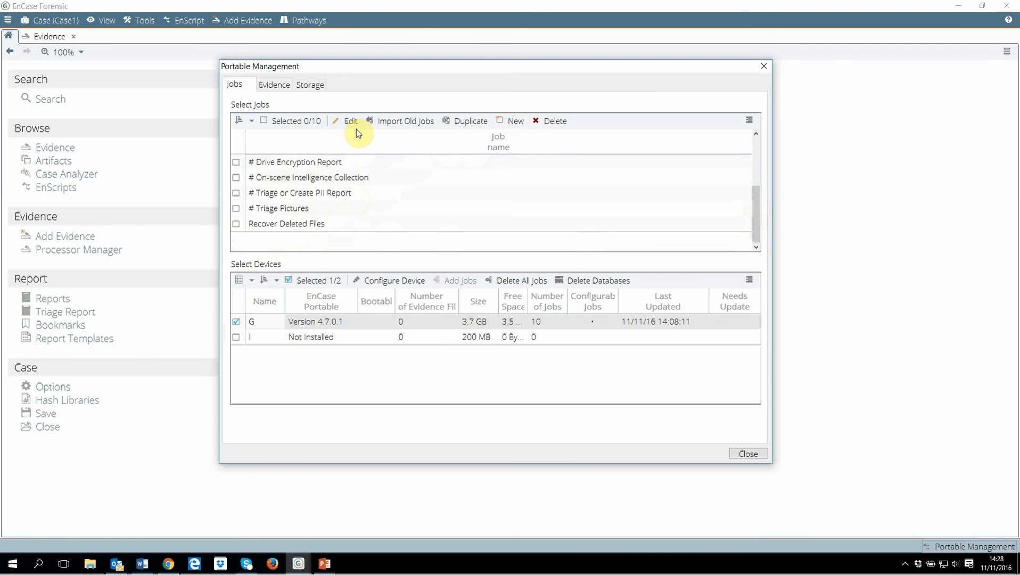
{"action": "left_click", "coordinate": [514, 123]}
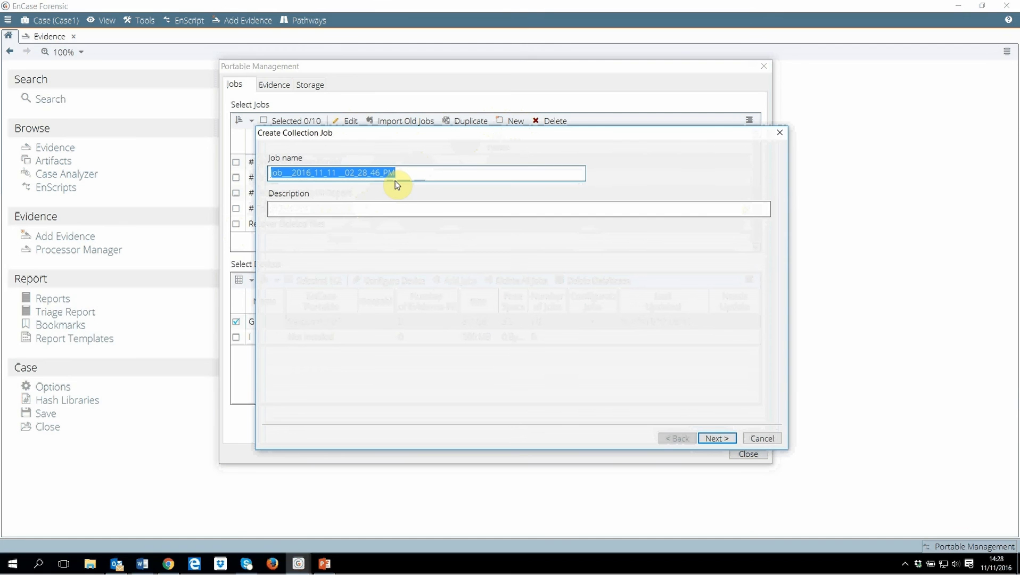
{"action": "type", "text": "Test"}
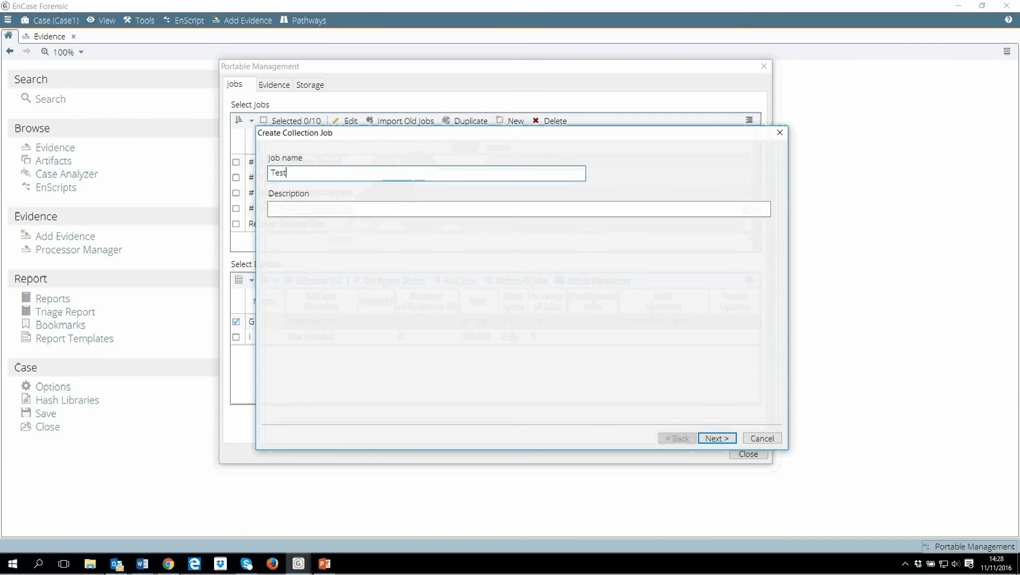
{"action": "type", "text": "Job"}
{"action": "left_click", "coordinate": [412, 208]}
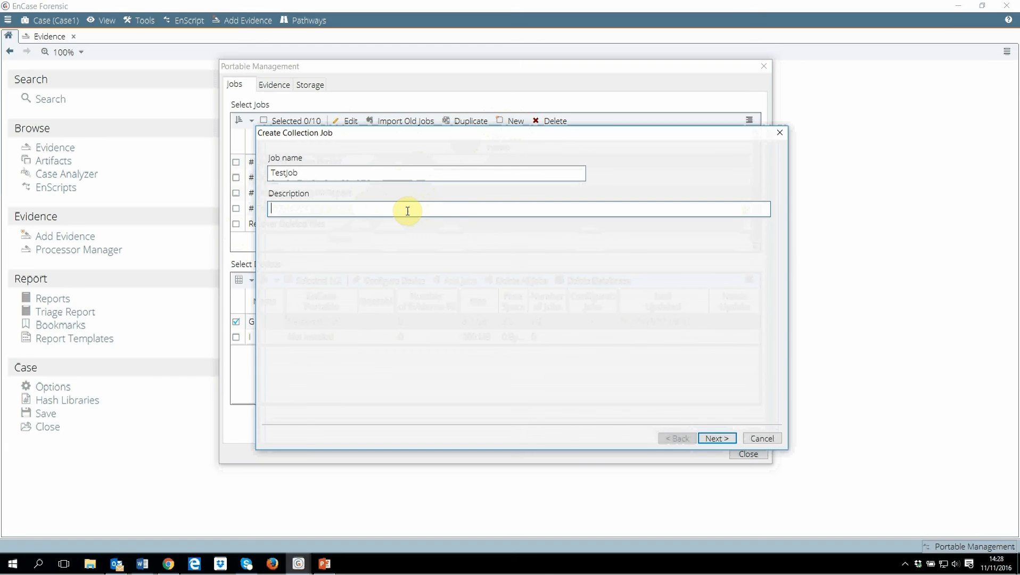
{"action": "type", "text": "Evidence processor"}
{"action": "left_click", "coordinate": [719, 439]}
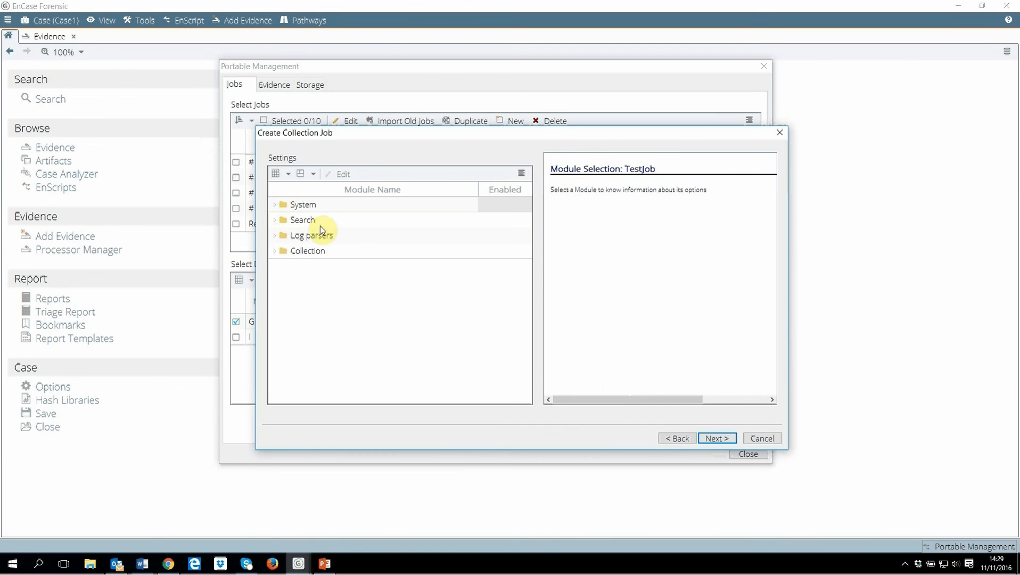
Examine the System Info Parser, Windows Artifact Parser and Encryption options in the job's System module group
{"action": "left_click", "coordinate": [277, 208]}
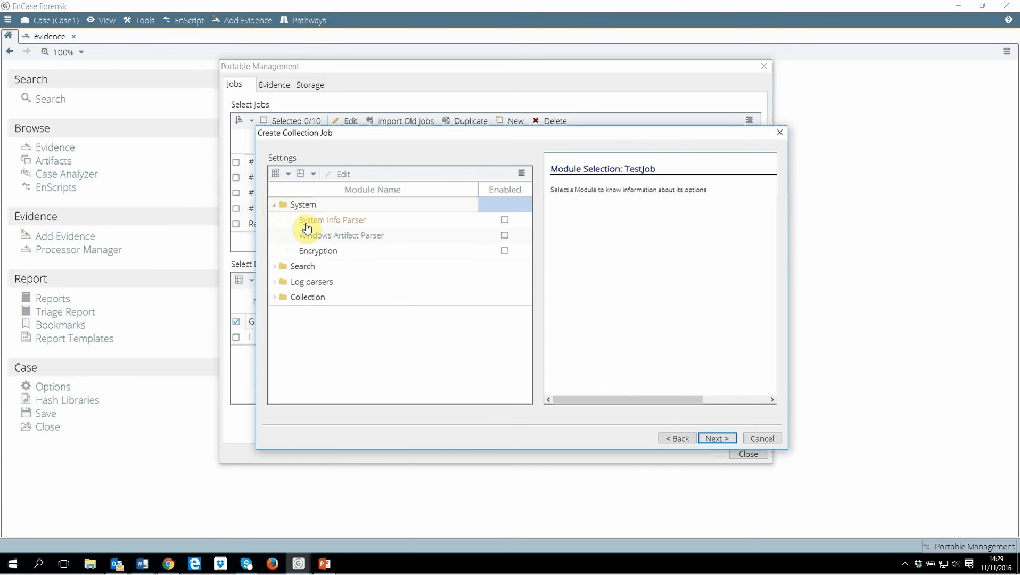
{"action": "left_click", "coordinate": [328, 221]}
{"action": "double_click", "coordinate": [328, 219]}
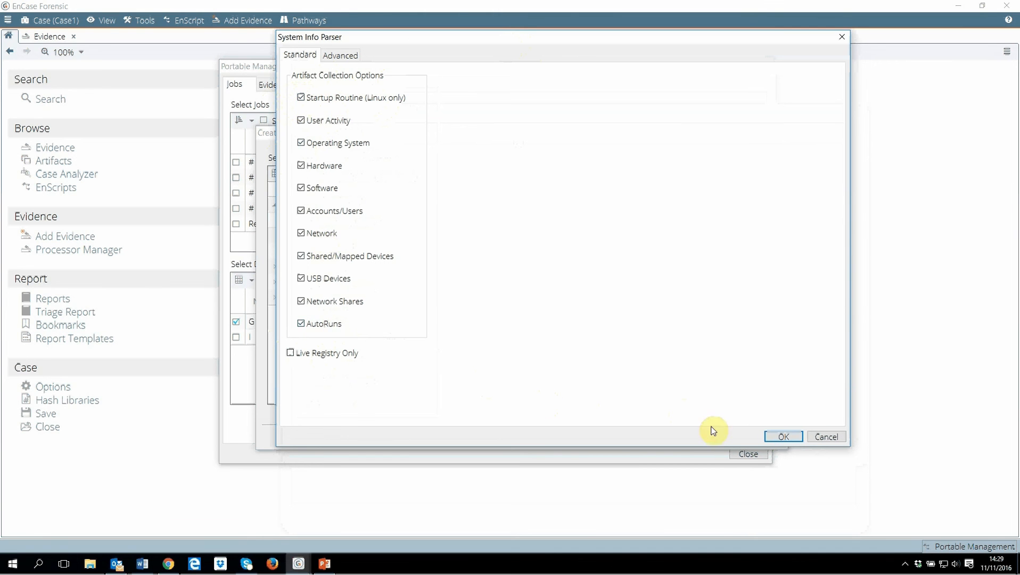
{"action": "left_click", "coordinate": [784, 437]}
{"action": "double_click", "coordinate": [329, 240]}
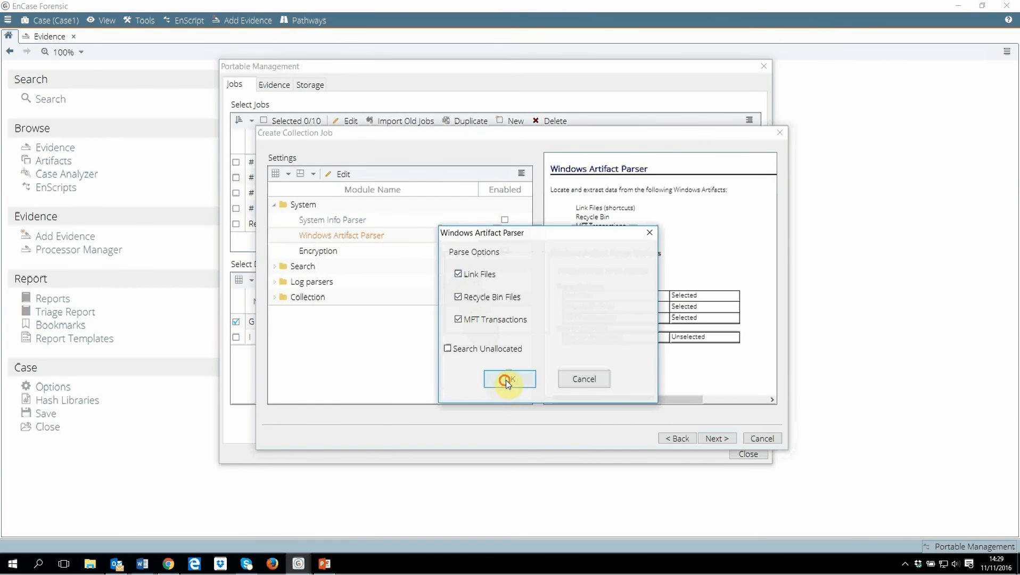
{"action": "left_click", "coordinate": [507, 379]}
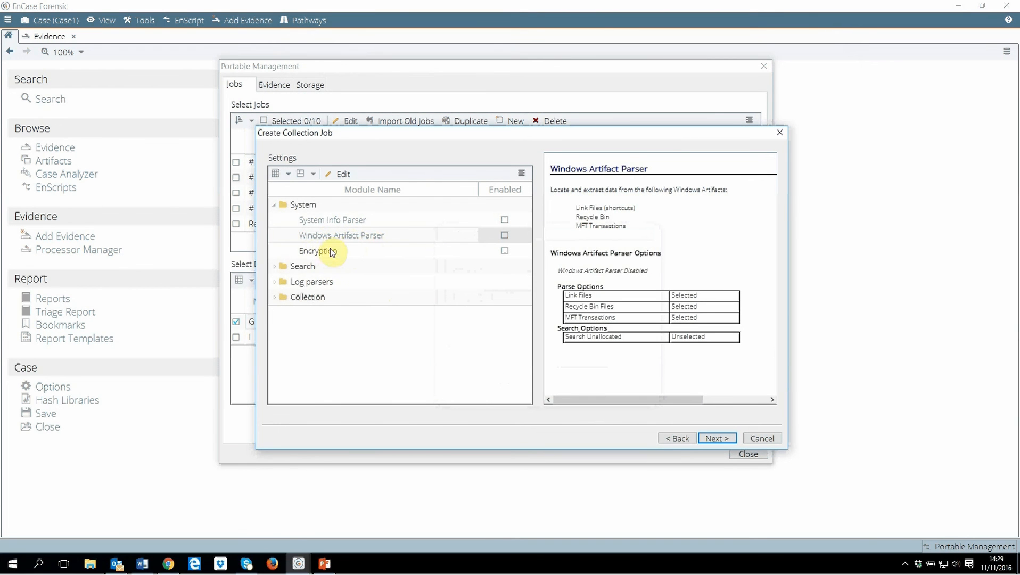
{"action": "left_click", "coordinate": [317, 254]}
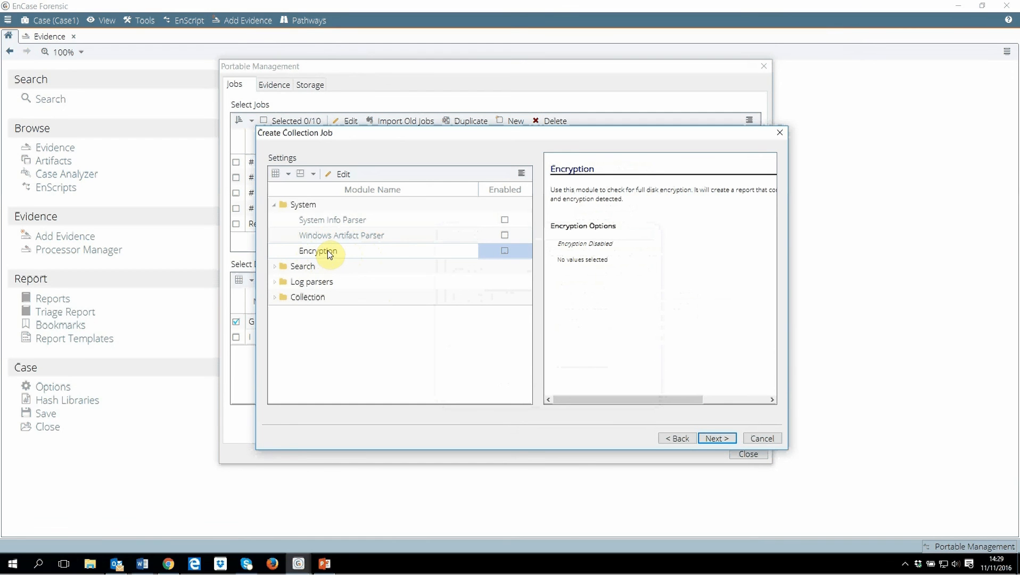
Enable the System Info Parser, Windows Artifact Parser and Encryption modules for the job
{"action": "left_click", "coordinate": [505, 221]}
{"action": "left_click", "coordinate": [505, 236]}
{"action": "left_click", "coordinate": [505, 250]}
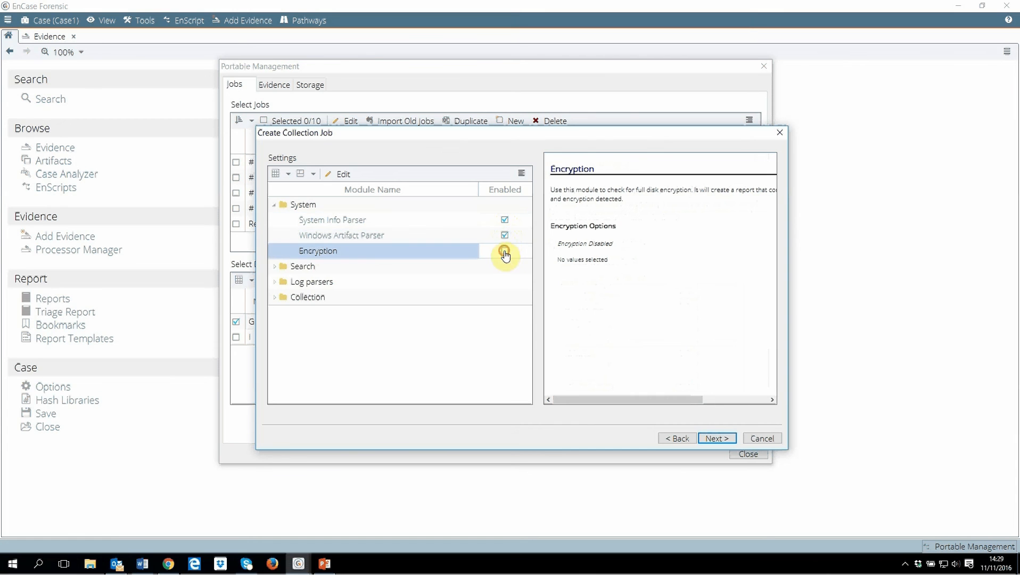
Review the Personal Information module's general and credit card search options, accept them unchanged and enable the module
{"action": "left_click", "coordinate": [276, 268]}
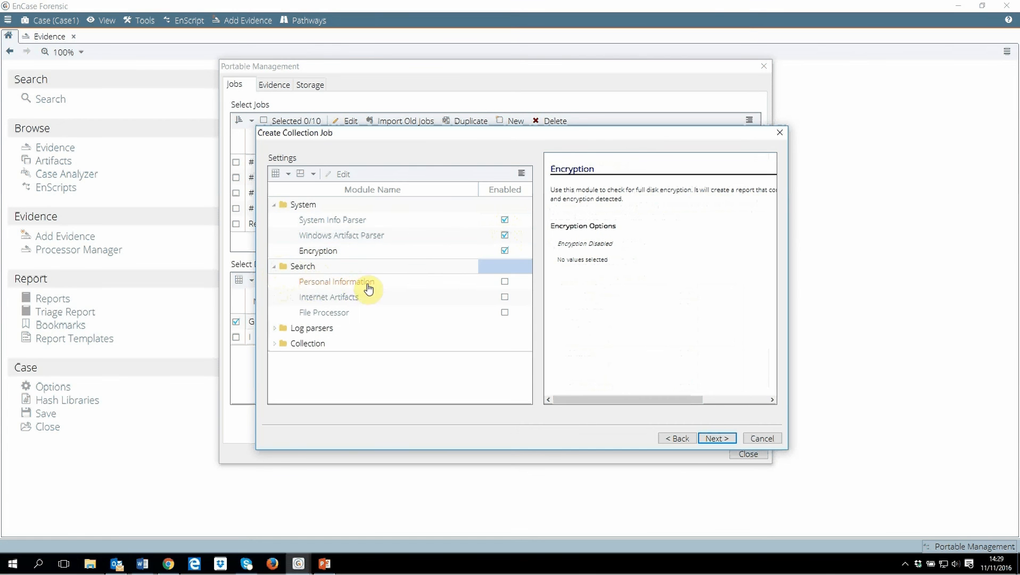
{"action": "double_click", "coordinate": [332, 283]}
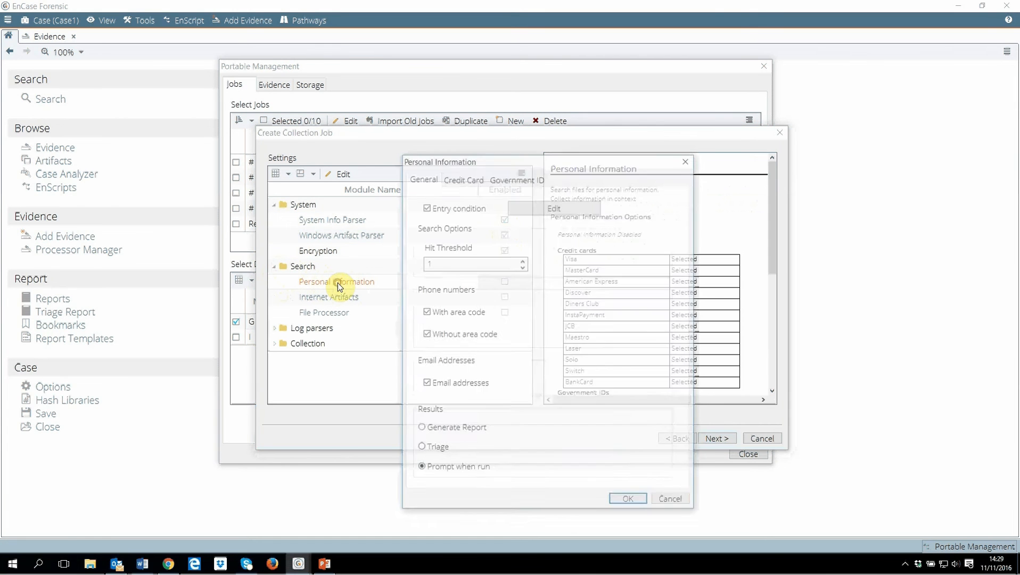
{"action": "left_click_drag", "start_coordinate": [526, 161], "coordinate": [548, 116]}
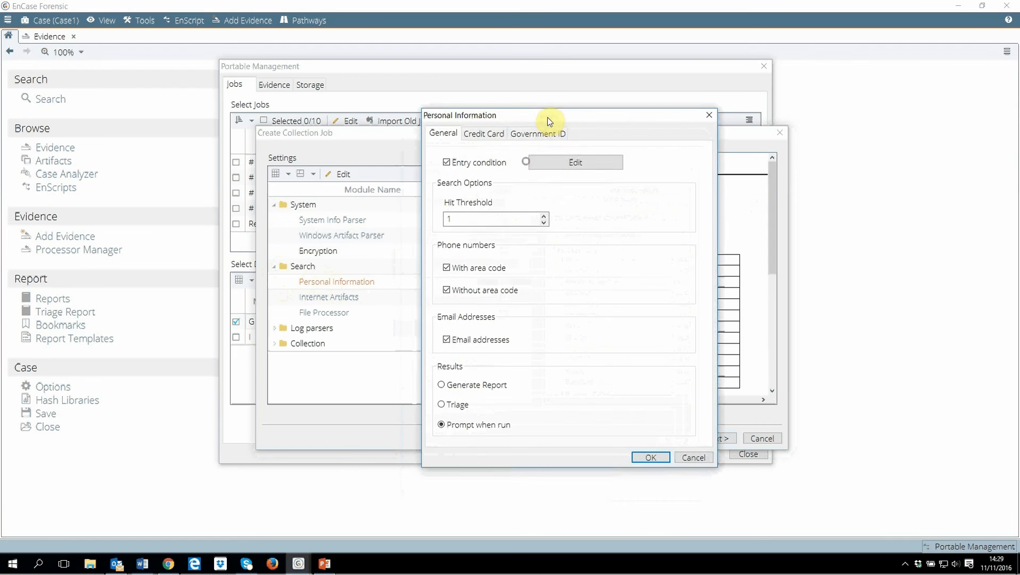
{"action": "left_click", "coordinate": [484, 134]}
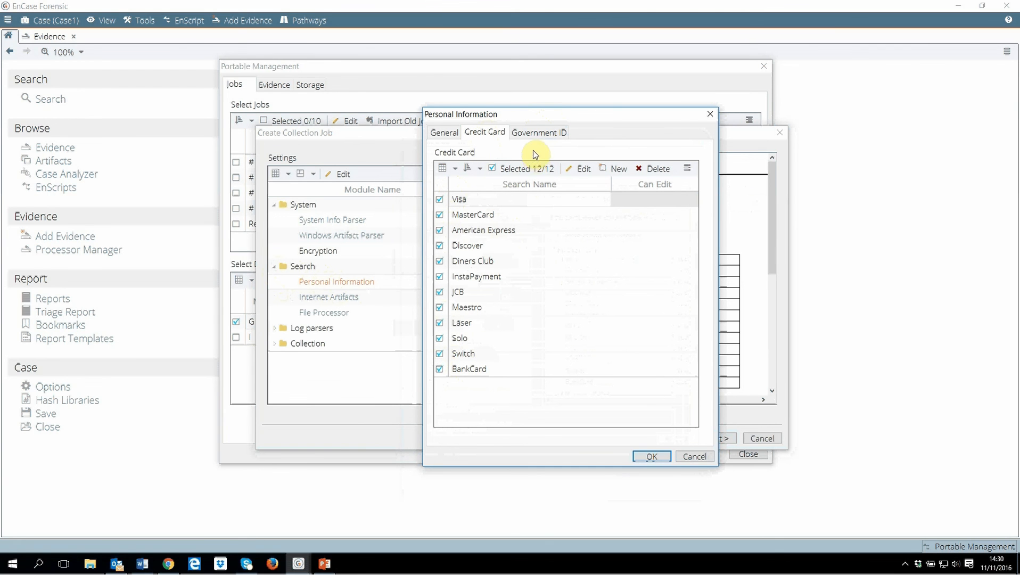
{"action": "left_click", "coordinate": [444, 136]}
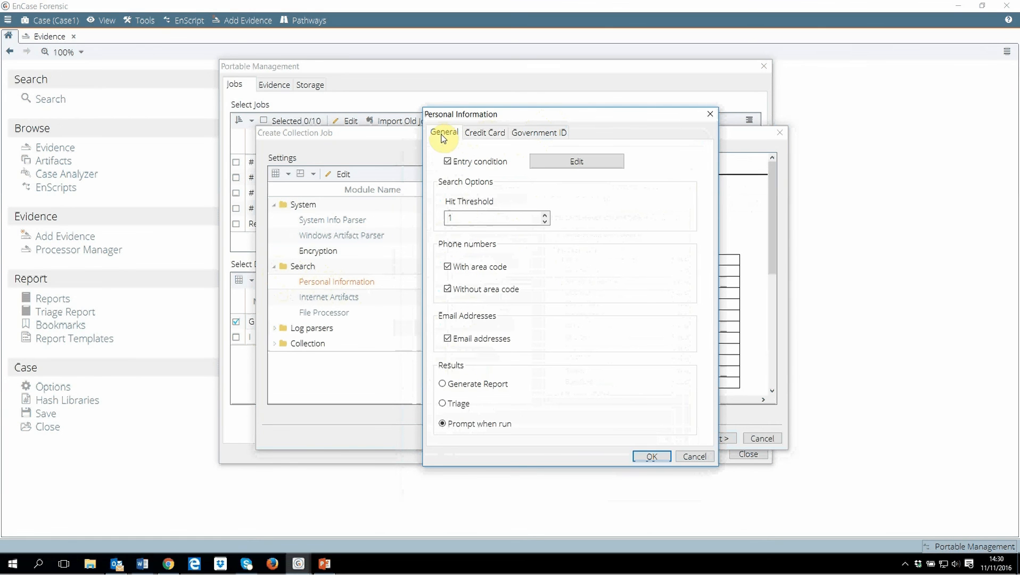
{"action": "left_click", "coordinate": [652, 456]}
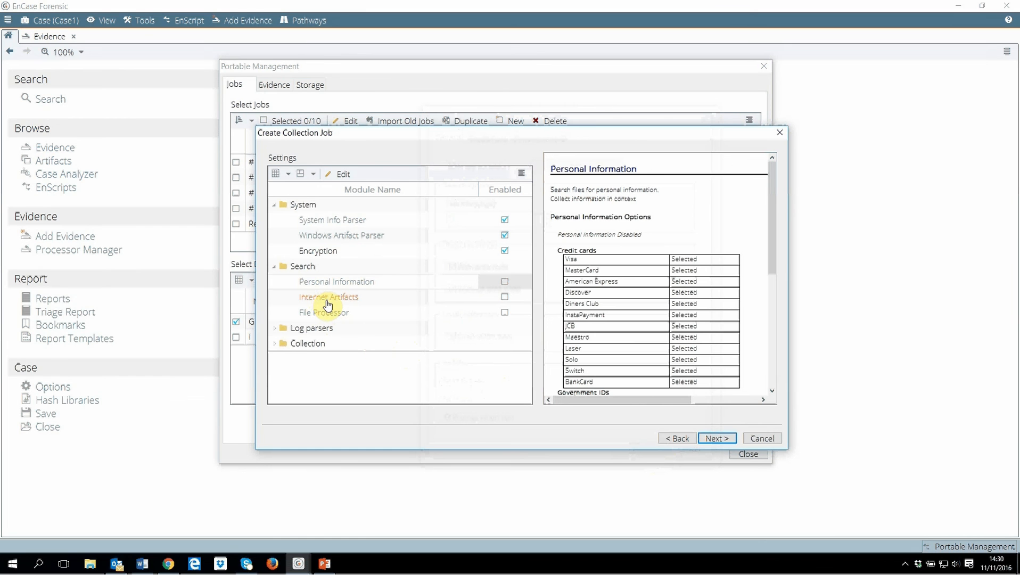
{"action": "left_click", "coordinate": [504, 281]}
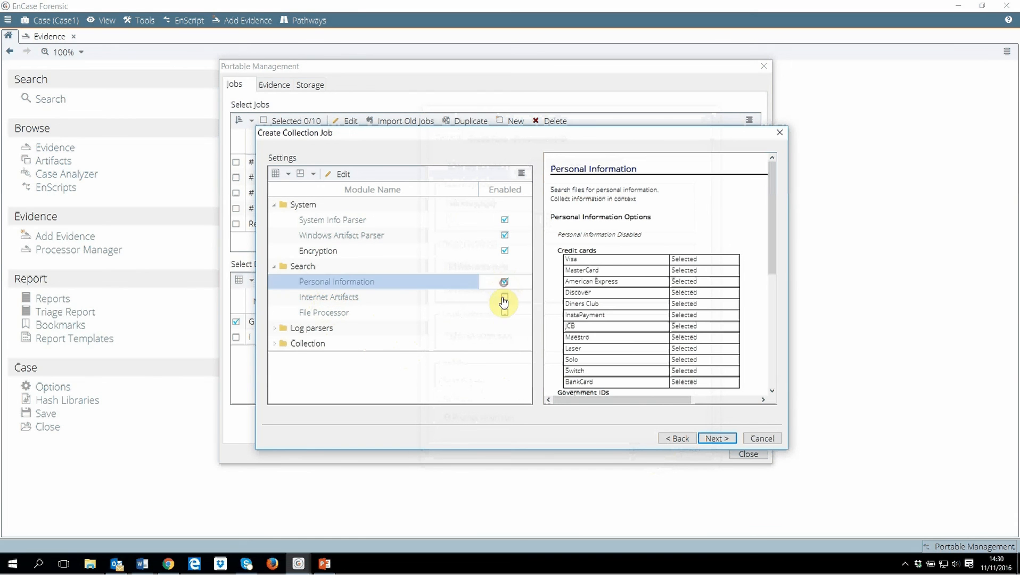
Enable the Internet Artifacts and File Processor modules, checking the Internet Artifacts scan setting without changing it
{"action": "left_click", "coordinate": [504, 299]}
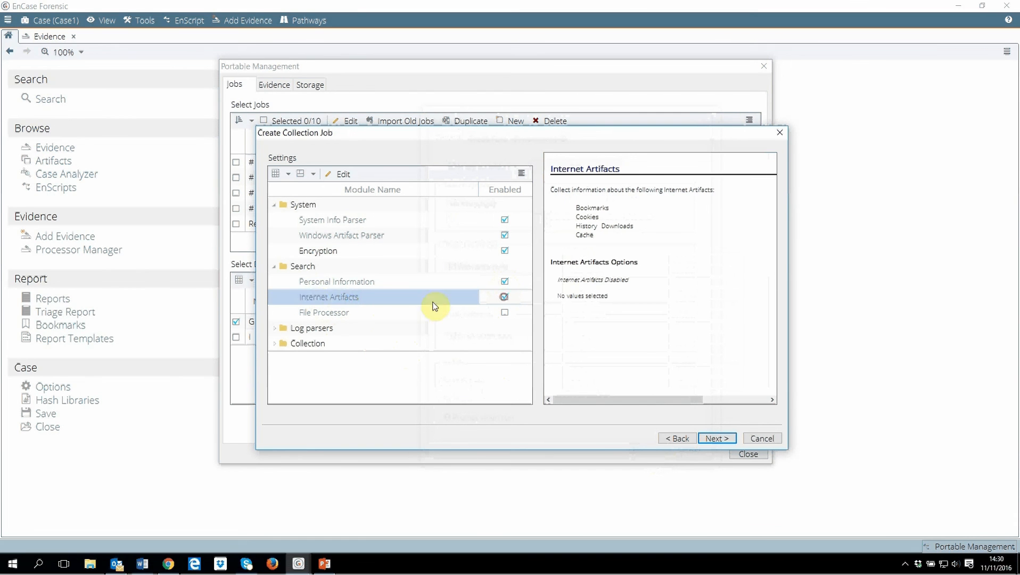
{"action": "double_click", "coordinate": [327, 301]}
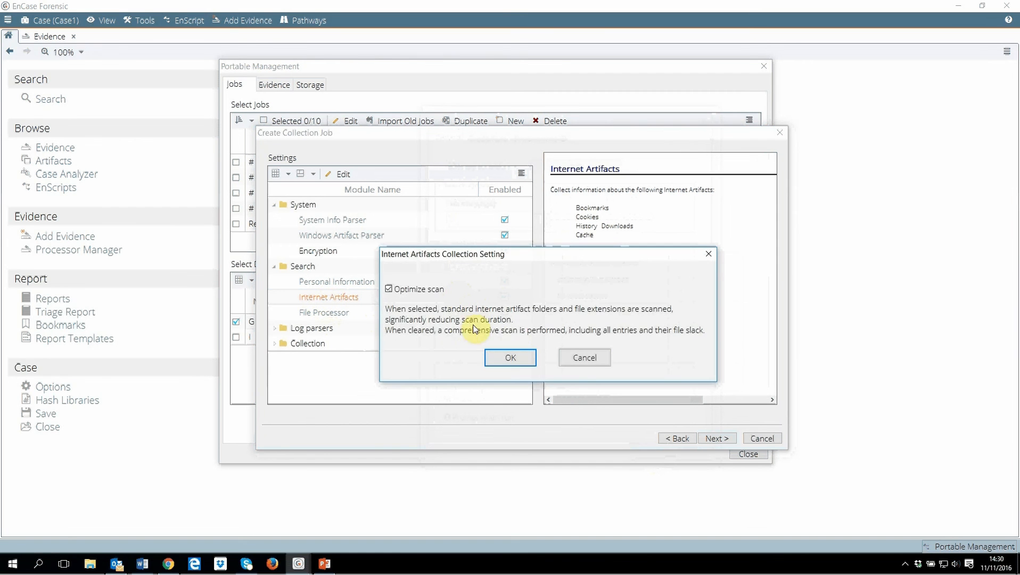
{"action": "left_click", "coordinate": [579, 360]}
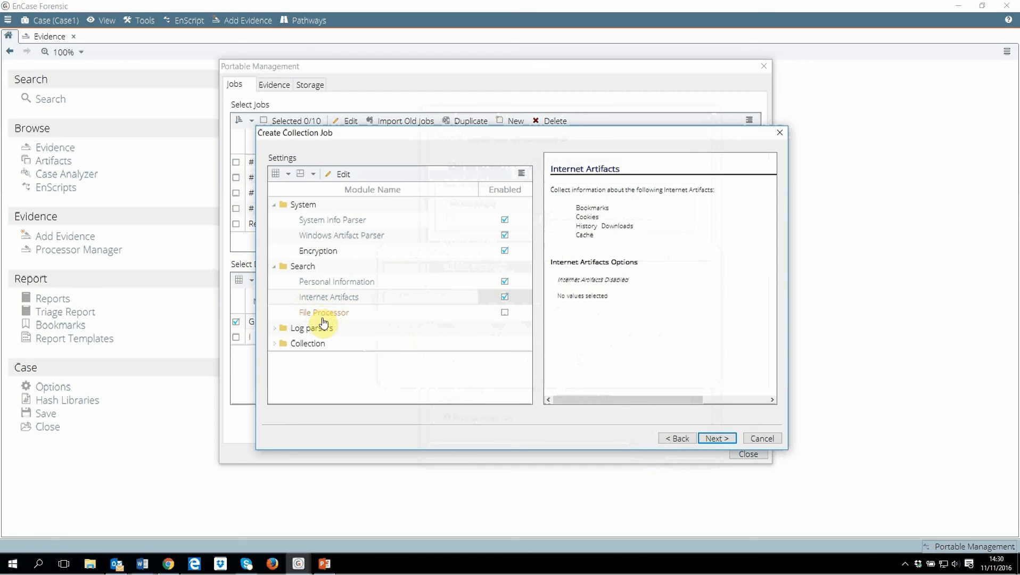
{"action": "left_click", "coordinate": [505, 313]}
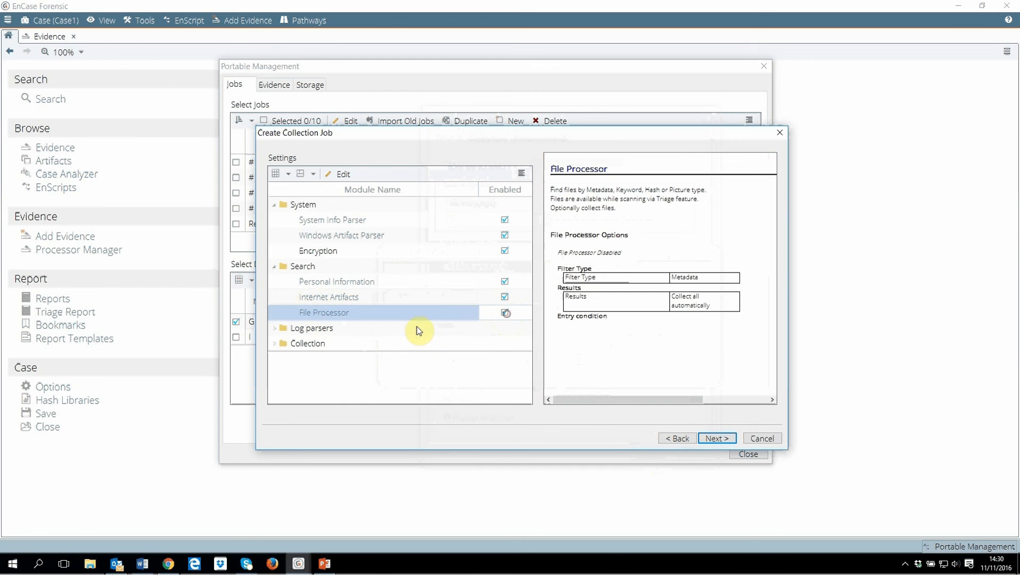
Enable the Windows Event Log Parser, Unix Login and Linux Syslog Parser modules in the Log parsers group
{"action": "left_click", "coordinate": [276, 329]}
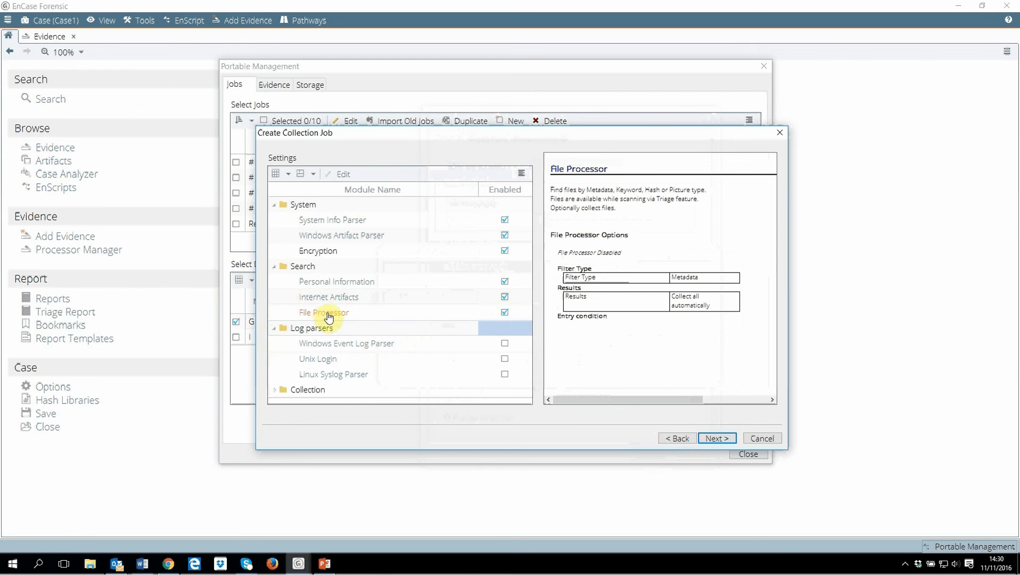
{"action": "left_click", "coordinate": [505, 345]}
{"action": "left_click", "coordinate": [504, 359]}
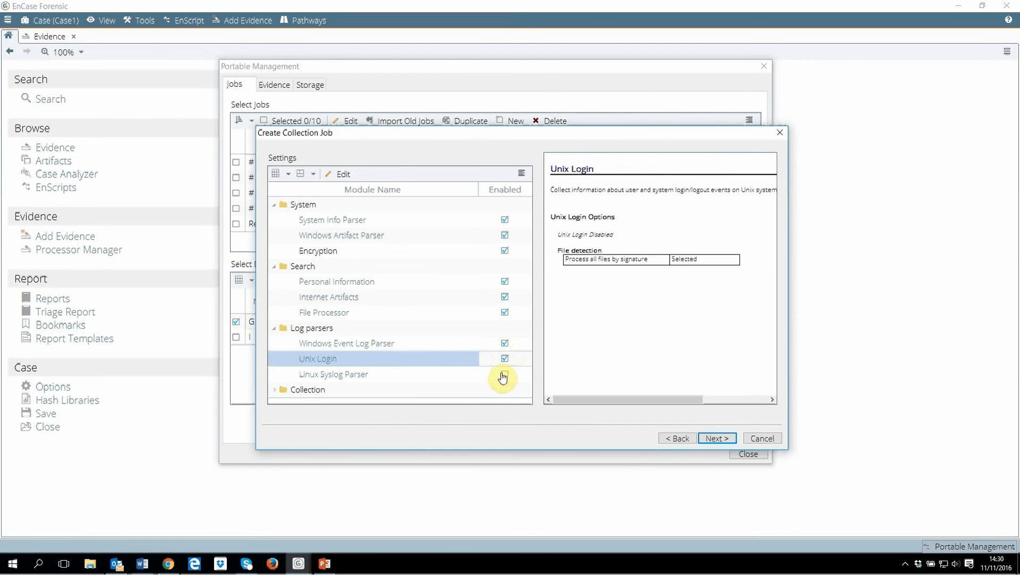
{"action": "left_click", "coordinate": [504, 375]}
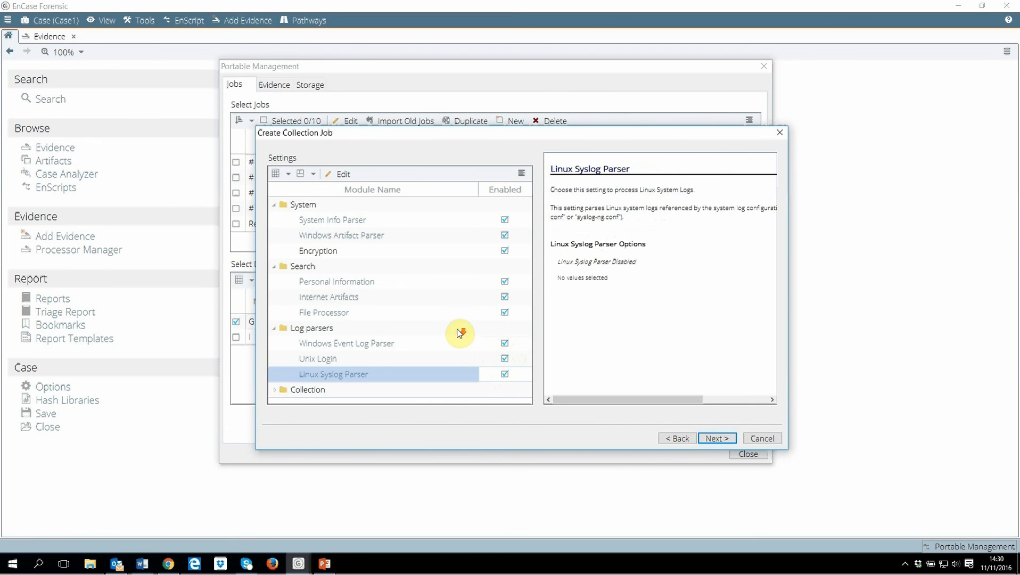
Enable the Snapshot, Acquisition and Screen Capture modules in the Collection group
{"action": "left_click", "coordinate": [276, 394]}
{"action": "scroll", "coordinate": [341, 340], "scroll_direction": "down", "scroll_amount": 4}
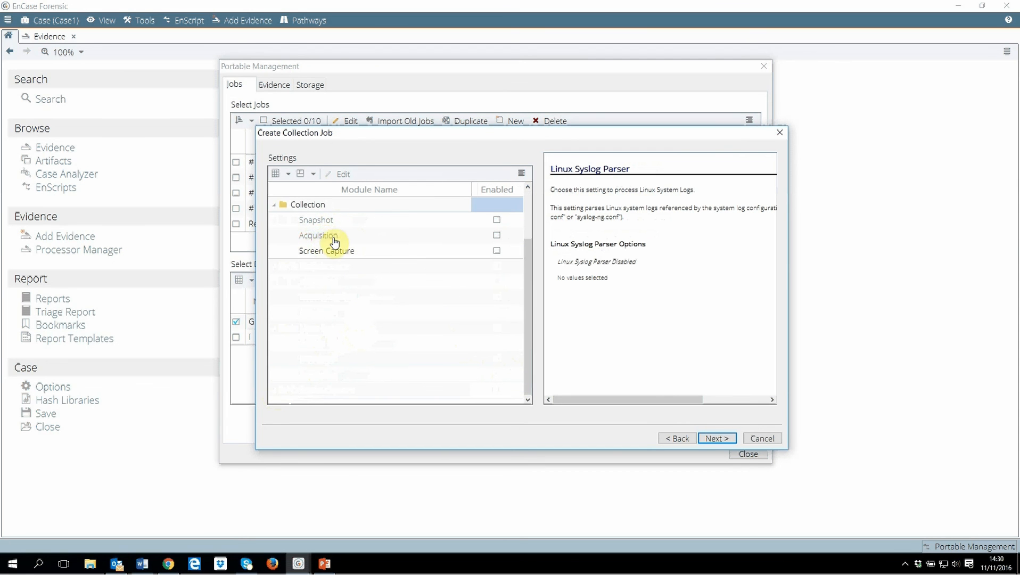
{"action": "left_click", "coordinate": [497, 219]}
{"action": "left_click", "coordinate": [496, 236]}
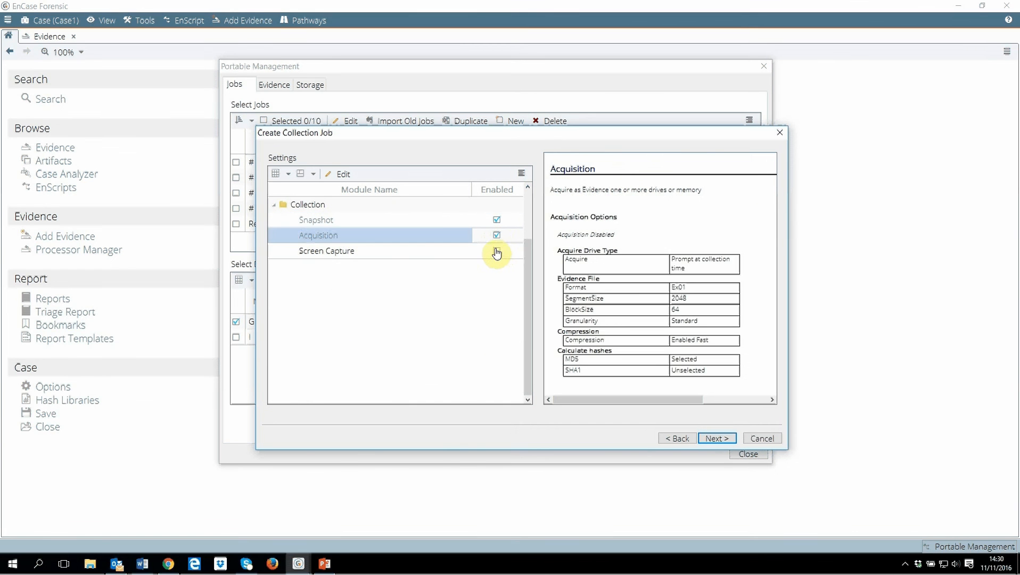
{"action": "left_click", "coordinate": [497, 251]}
Finish creating the job, keeping compound files unmounted and the output as Lx01 with segment size 2048, no compression and no entry hash
{"action": "left_click_drag", "start_coordinate": [528, 331], "coordinate": [519, 246]}
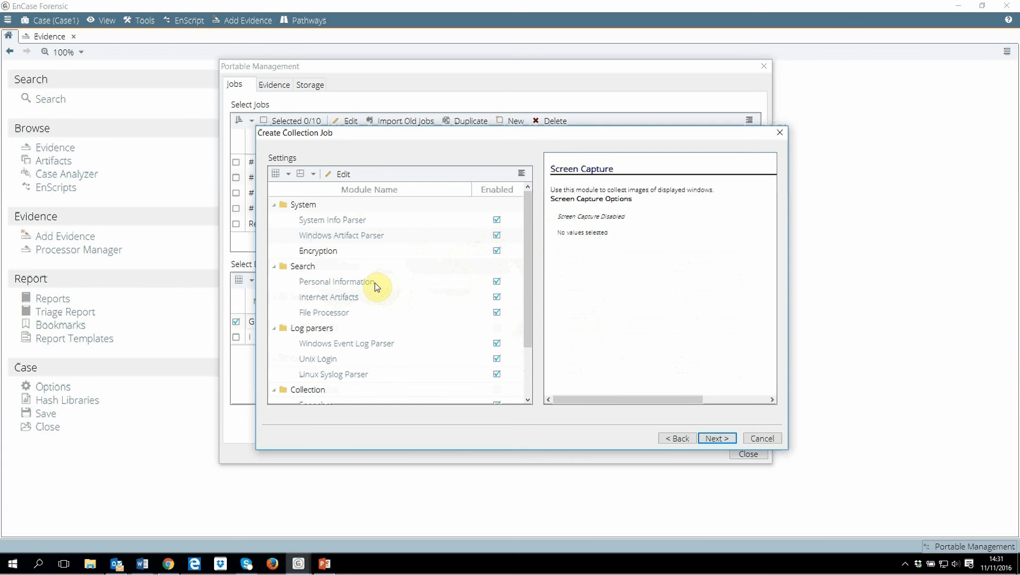
{"action": "left_click", "coordinate": [722, 439]}
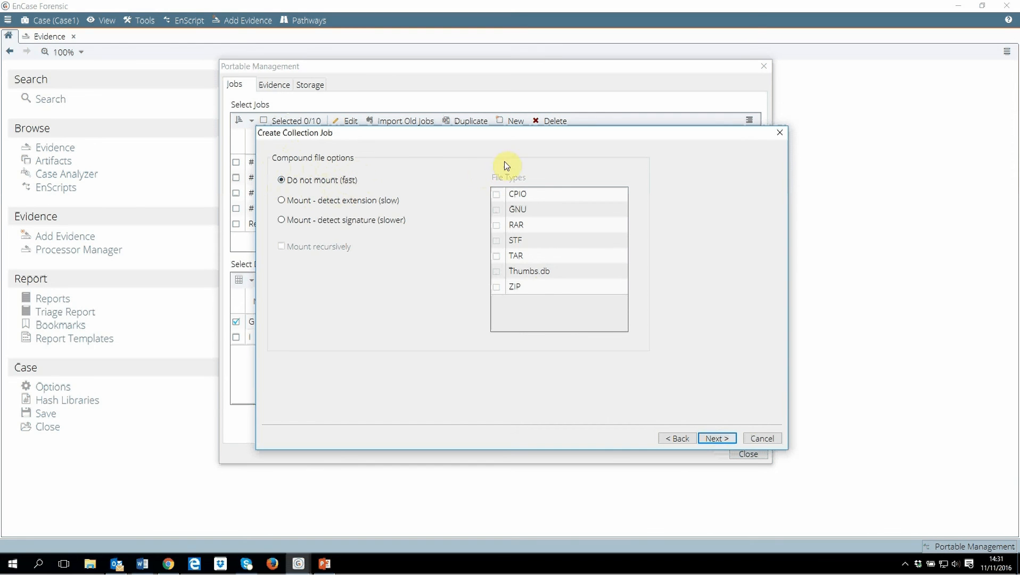
{"action": "left_click", "coordinate": [715, 440]}
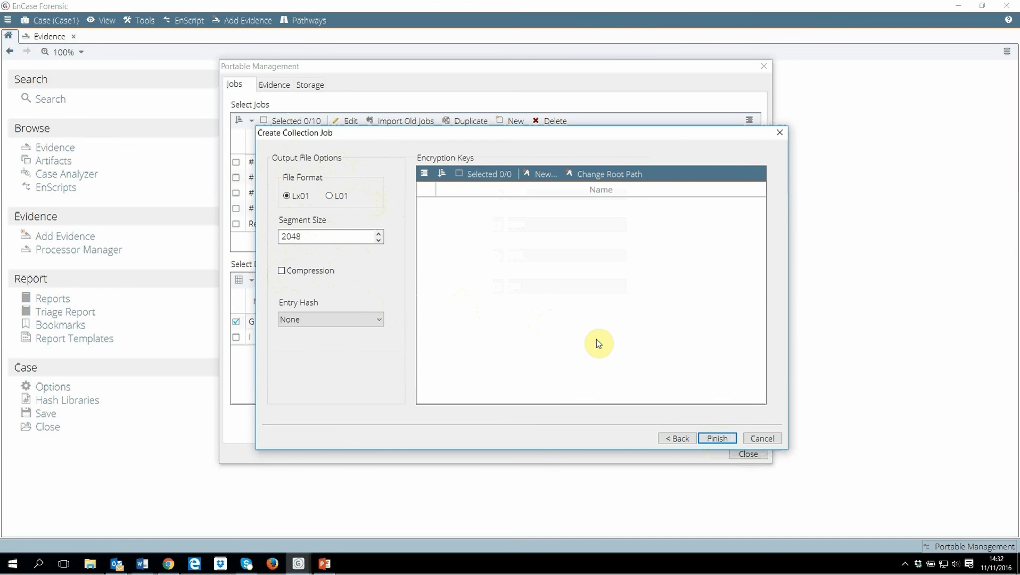
{"action": "left_click", "coordinate": [718, 440]}
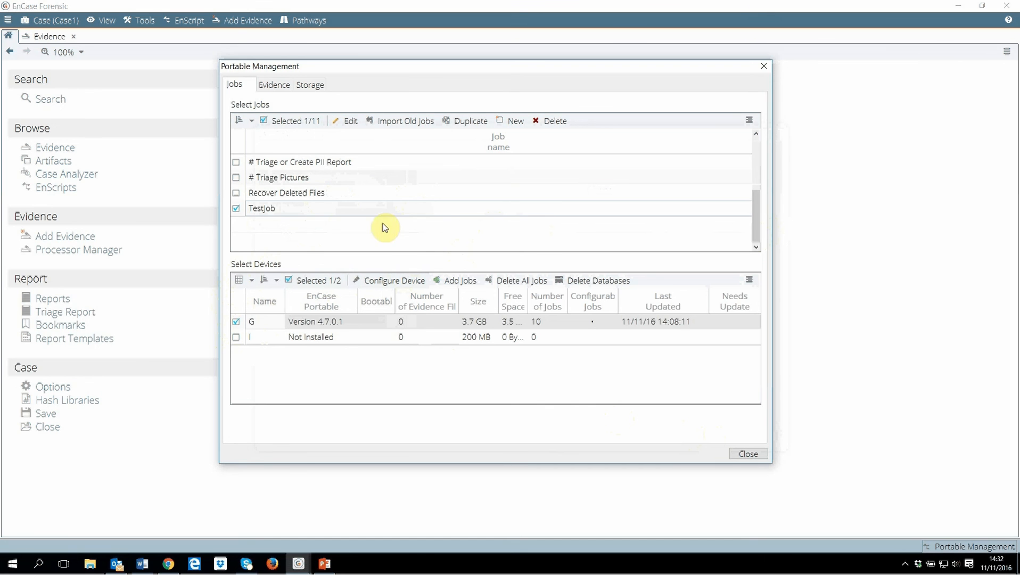
Select all collection jobs, including TestJob, and add them to device G
{"action": "left_click_drag", "start_coordinate": [755, 221], "coordinate": [699, 164]}
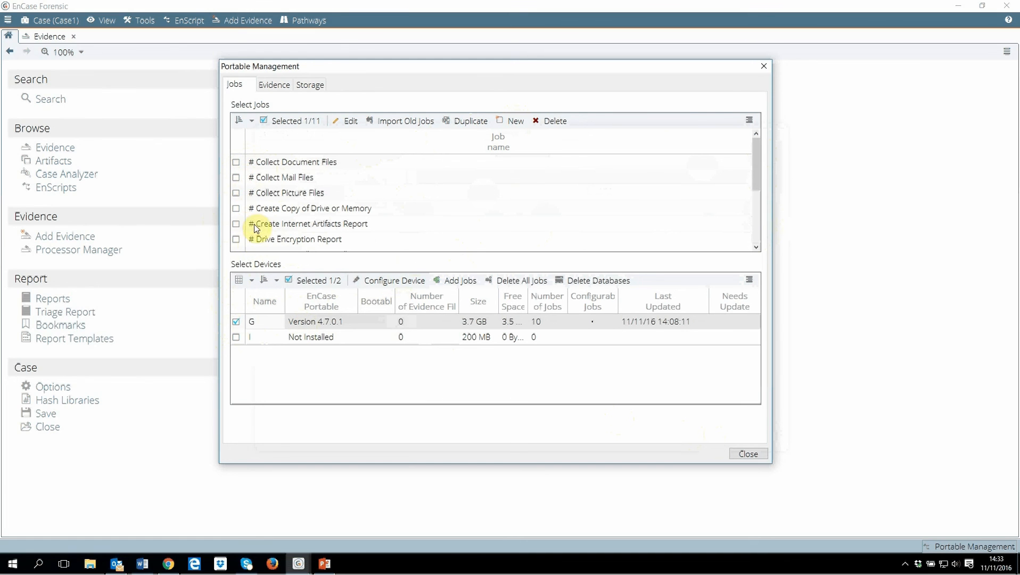
{"action": "left_click", "coordinate": [264, 122]}
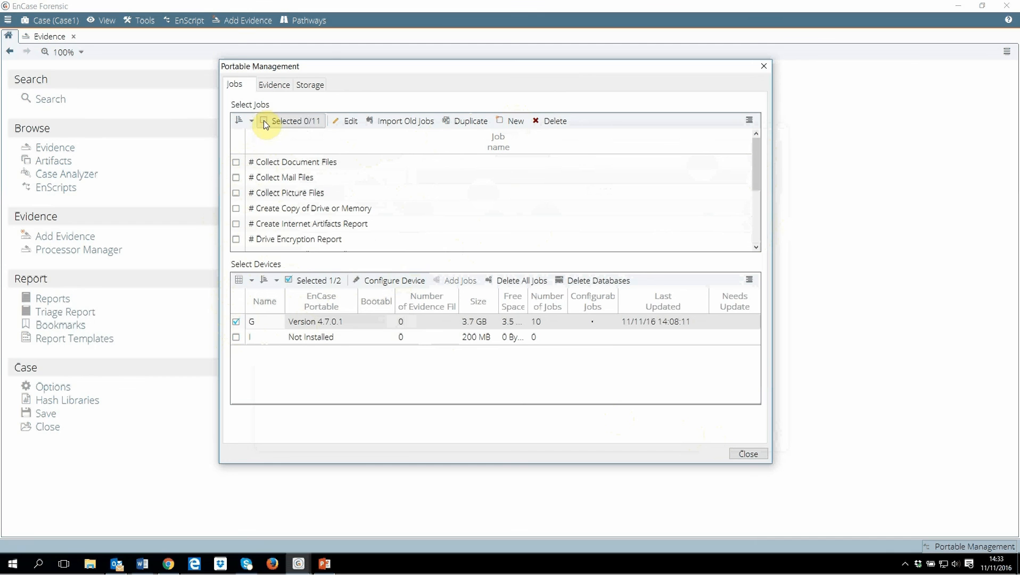
{"action": "left_click", "coordinate": [264, 121]}
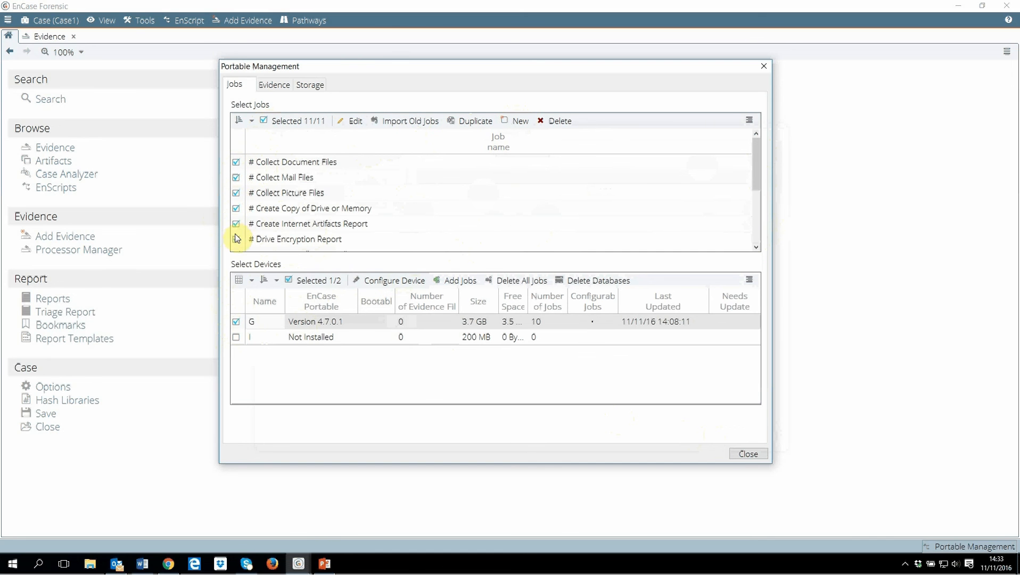
{"action": "left_click_drag", "start_coordinate": [756, 163], "coordinate": [761, 227]}
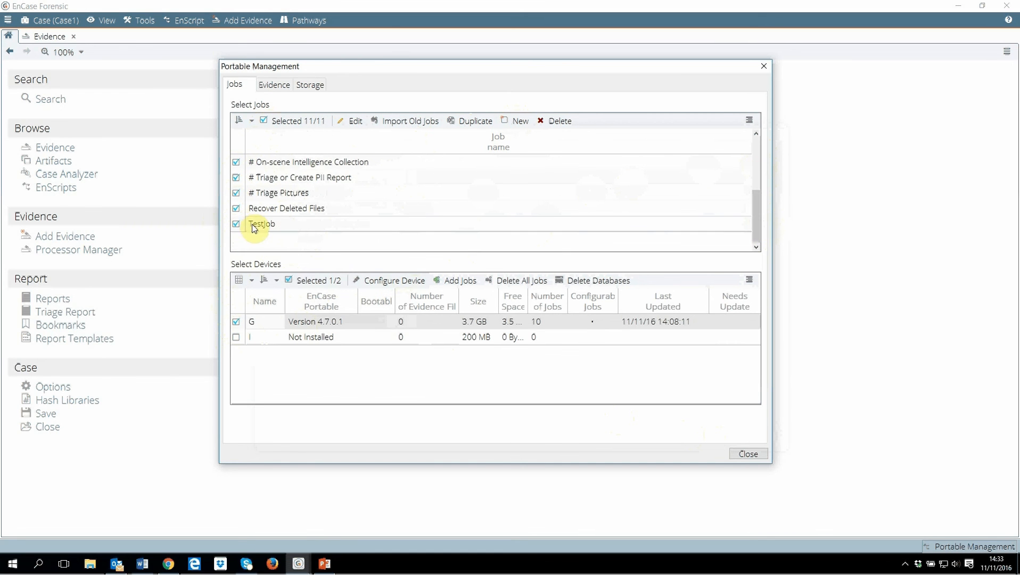
{"action": "left_click_drag", "start_coordinate": [756, 216], "coordinate": [751, 139]}
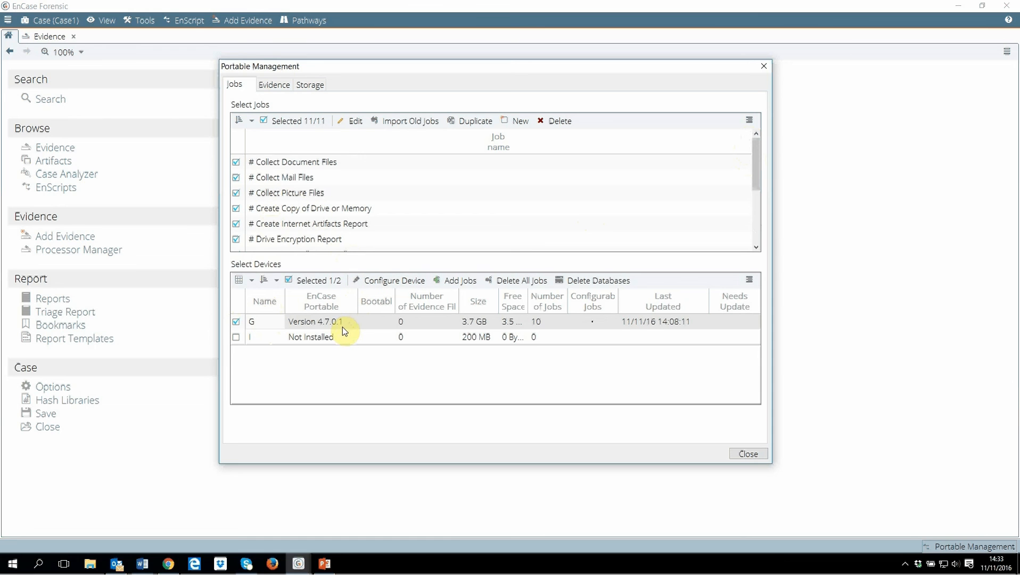
{"action": "left_click", "coordinate": [448, 284]}
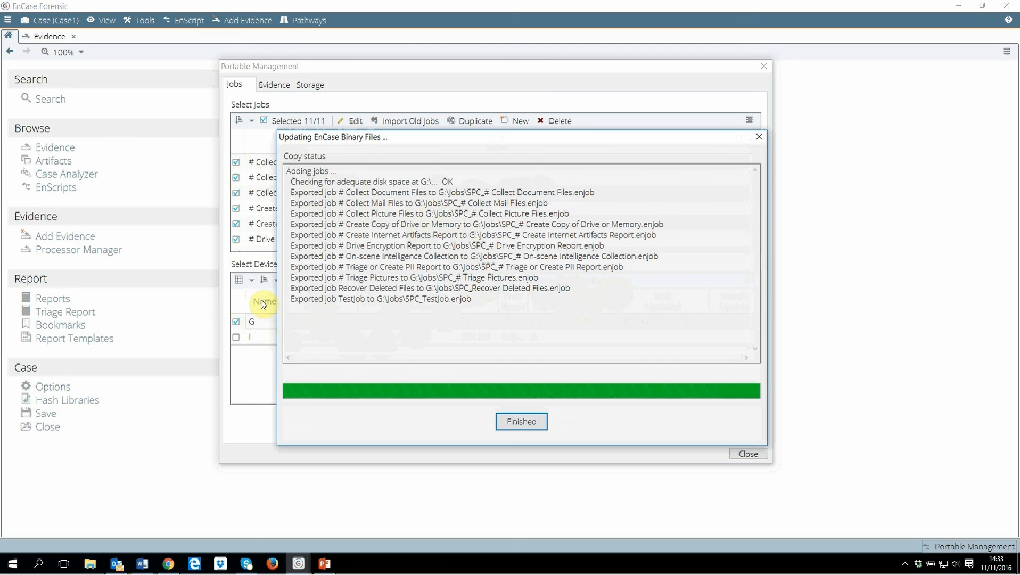
{"action": "left_click", "coordinate": [521, 423]}
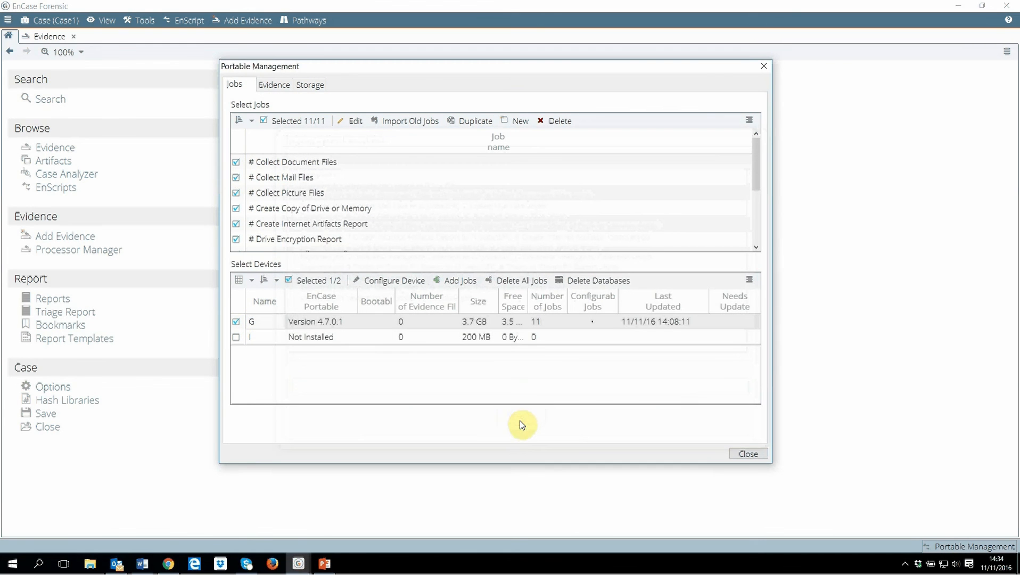
Close Portable Management, switch to File Explorer to inspect the folders and files on USB Drive (G:), and close its window
{"action": "left_click", "coordinate": [749, 454]}
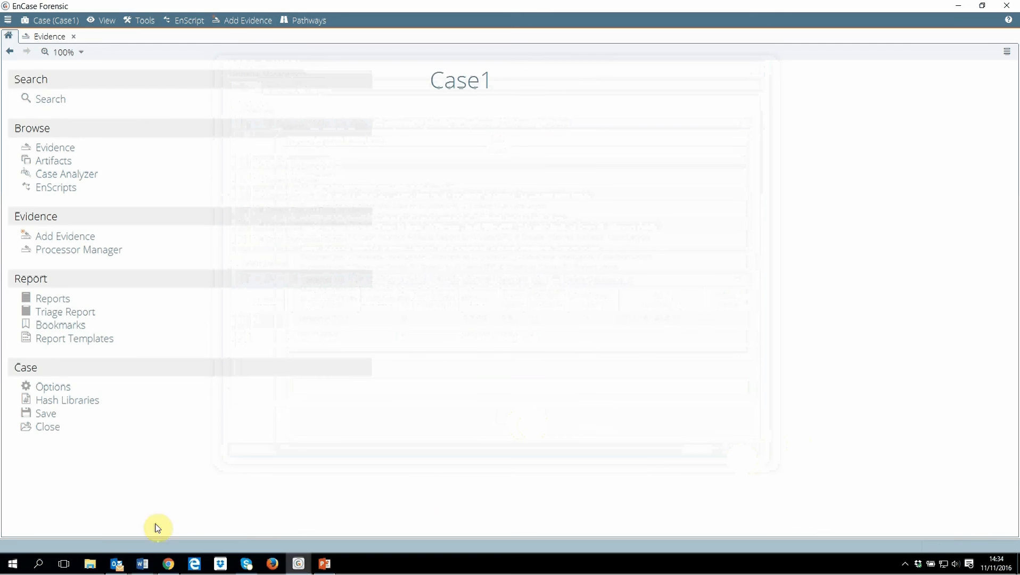
{"action": "left_click", "coordinate": [89, 565]}
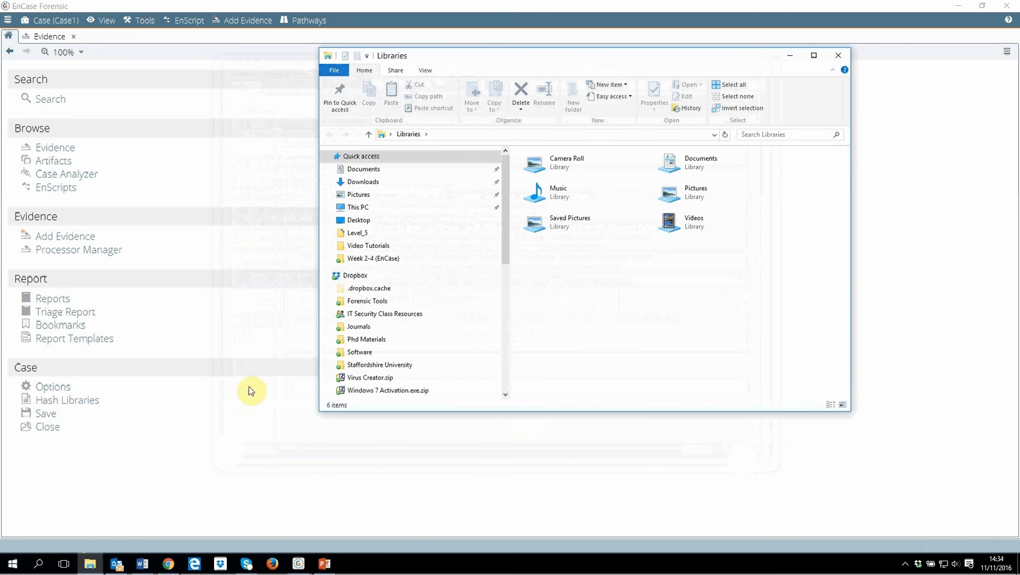
{"action": "left_click", "coordinate": [348, 207]}
{"action": "left_click_drag", "start_coordinate": [845, 240], "coordinate": [856, 285]}
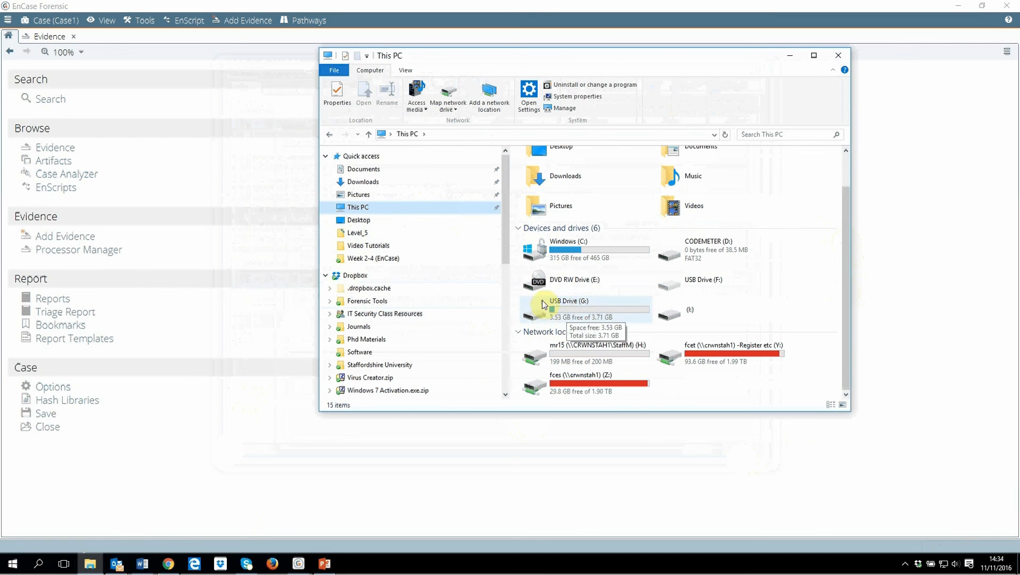
{"action": "double_click", "coordinate": [569, 309]}
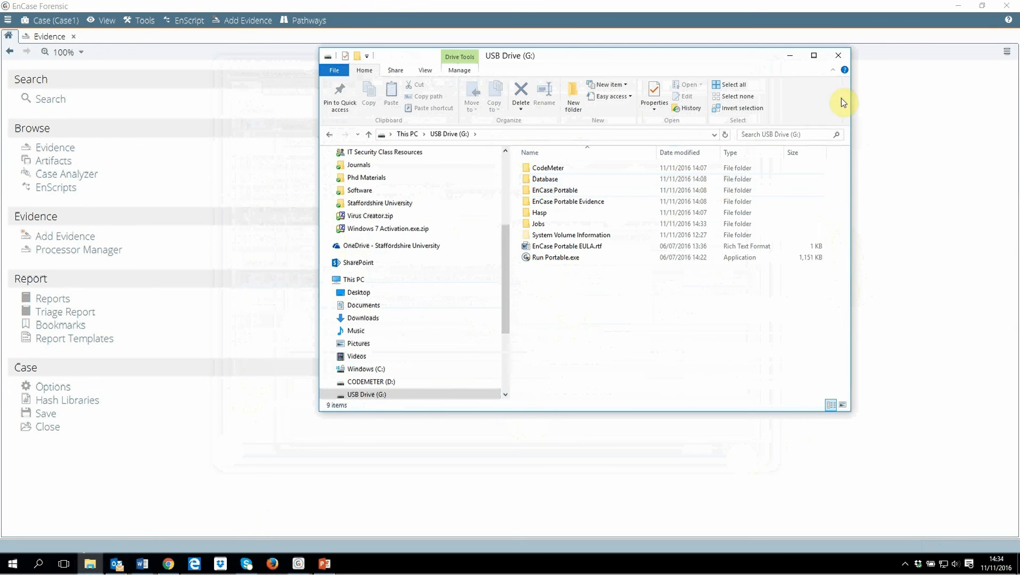
{"action": "left_click", "coordinate": [838, 56]}
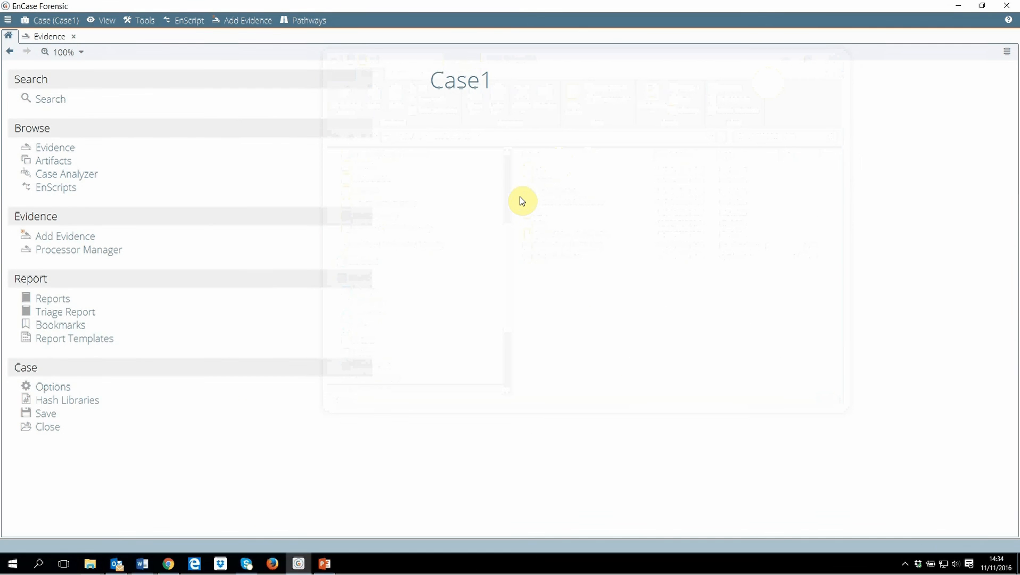